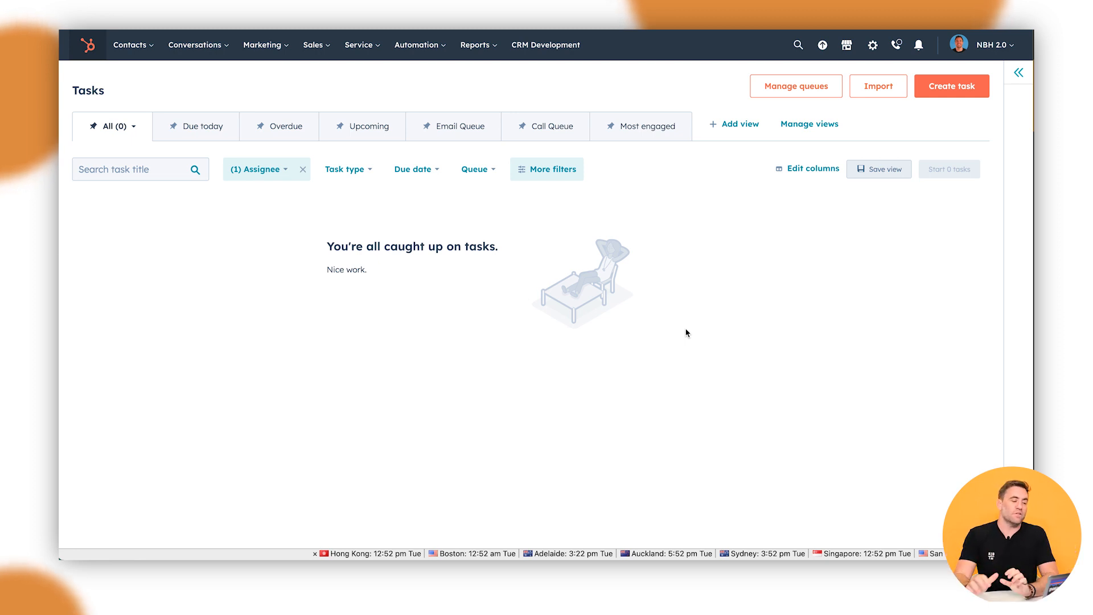
Step: From Sales > Meetings settings, open the Calendar tab of General preferences, which shows the calendar as disconnected
{"action": "mouse_move", "coordinate": [312, 57]}
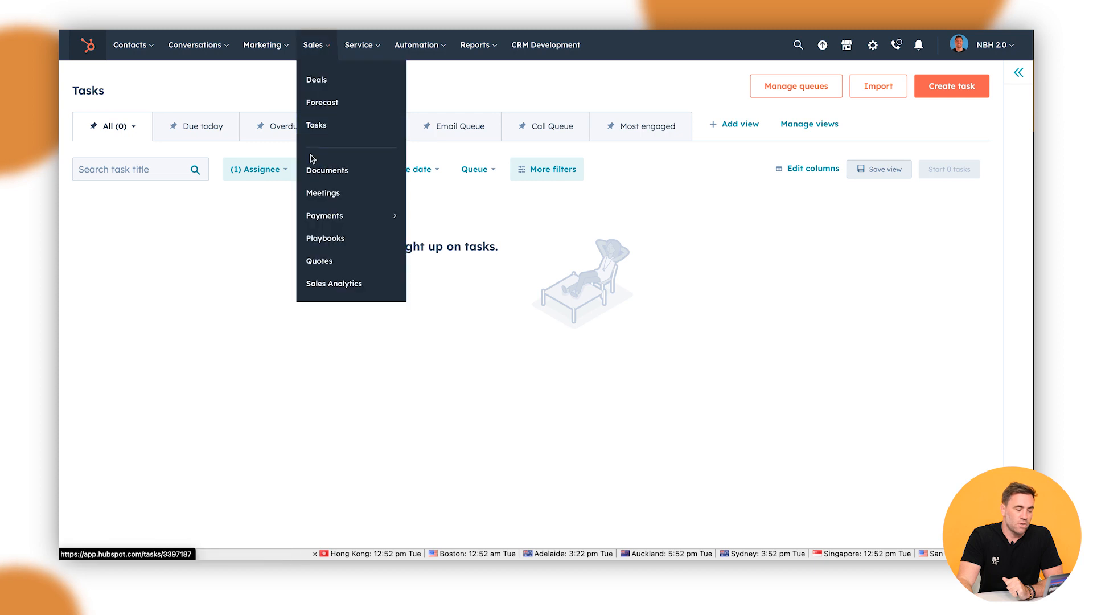
{"action": "left_click", "coordinate": [344, 194]}
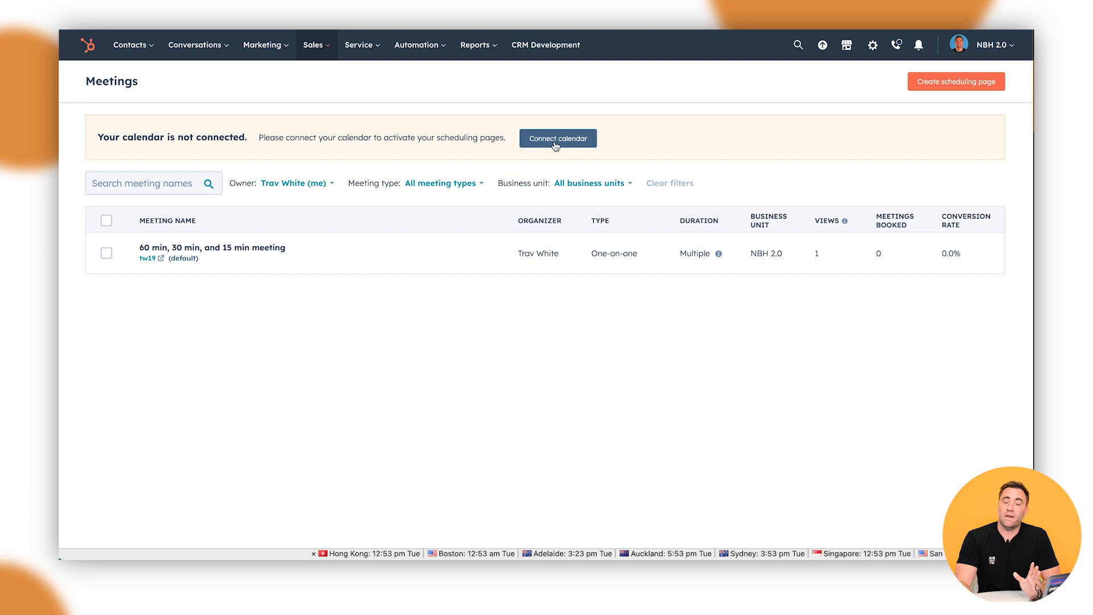
{"action": "left_click", "coordinate": [872, 47]}
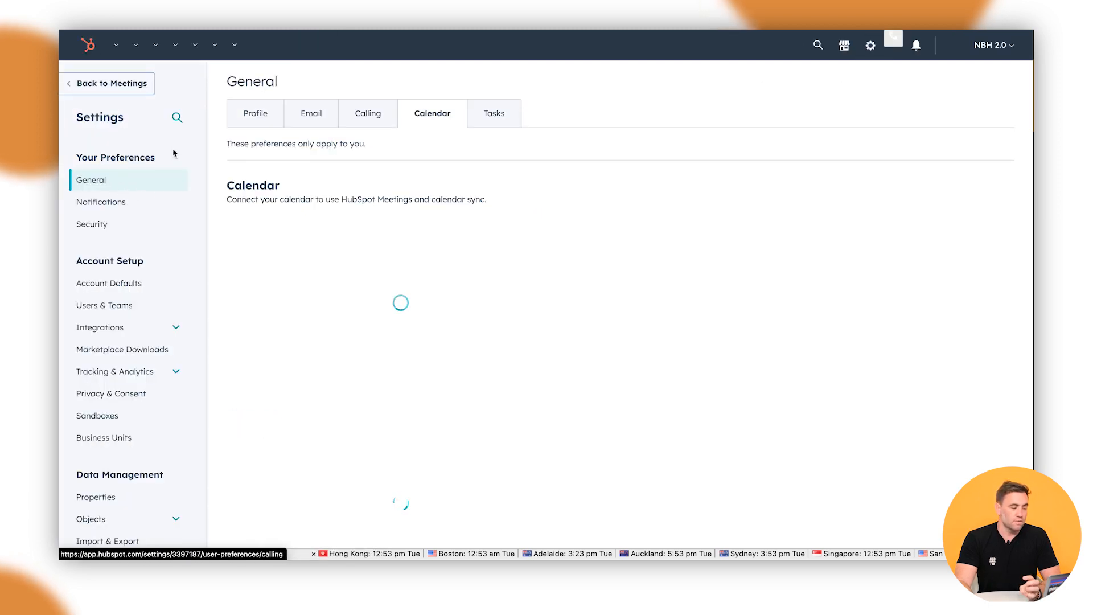
{"action": "left_click", "coordinate": [111, 184]}
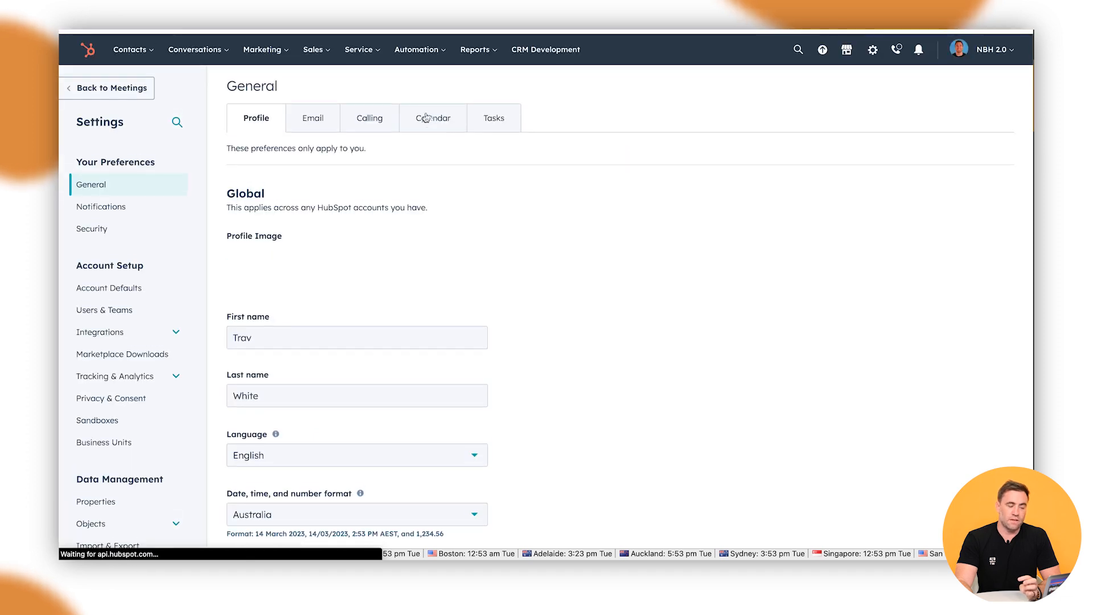
{"action": "left_click", "coordinate": [427, 114]}
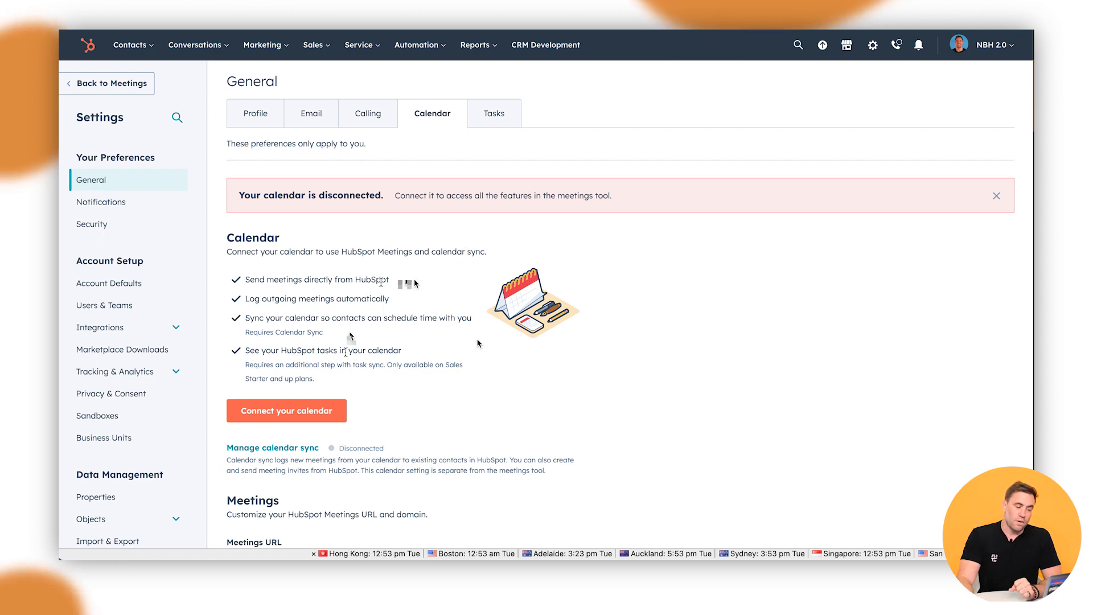
Step: Connect a Google / Gmail calendar with Calendar Sync kept on, and accept the terms
{"action": "left_click", "coordinate": [320, 411]}
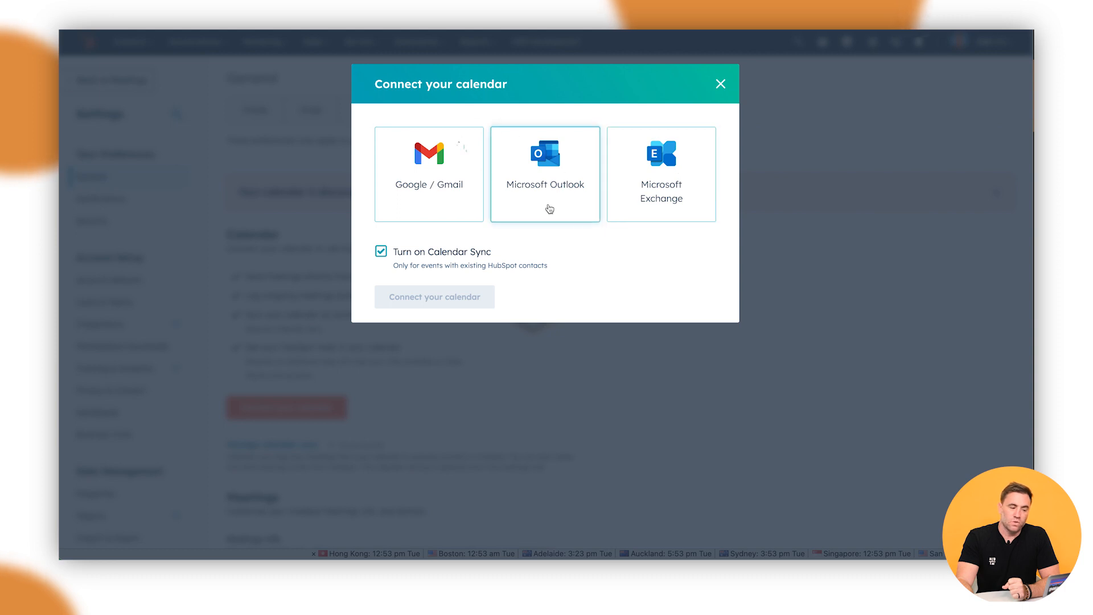
{"action": "left_click", "coordinate": [432, 186]}
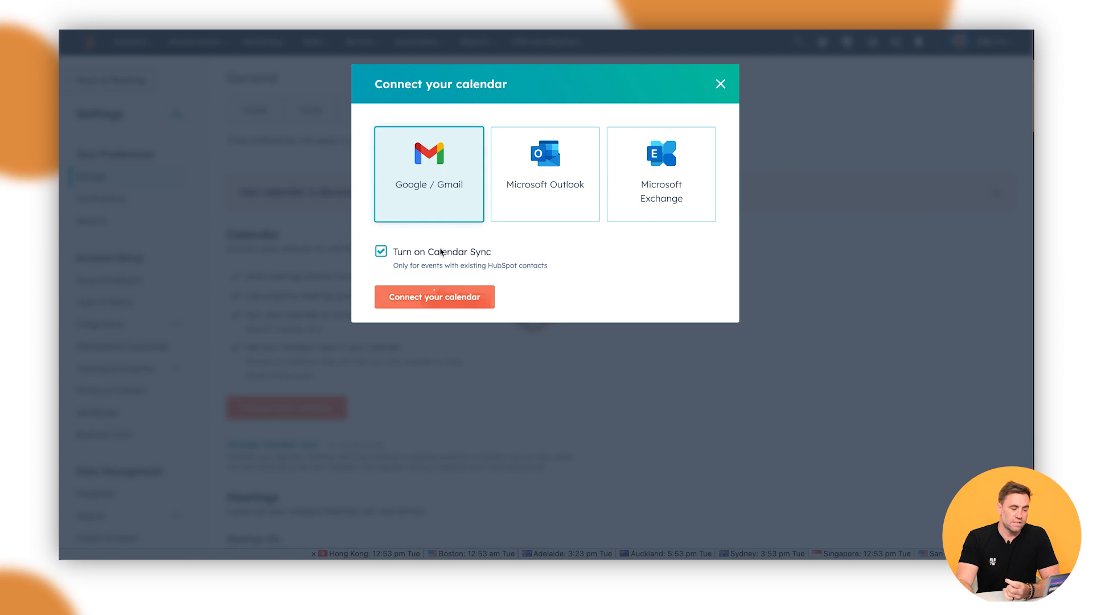
{"action": "left_click", "coordinate": [435, 297]}
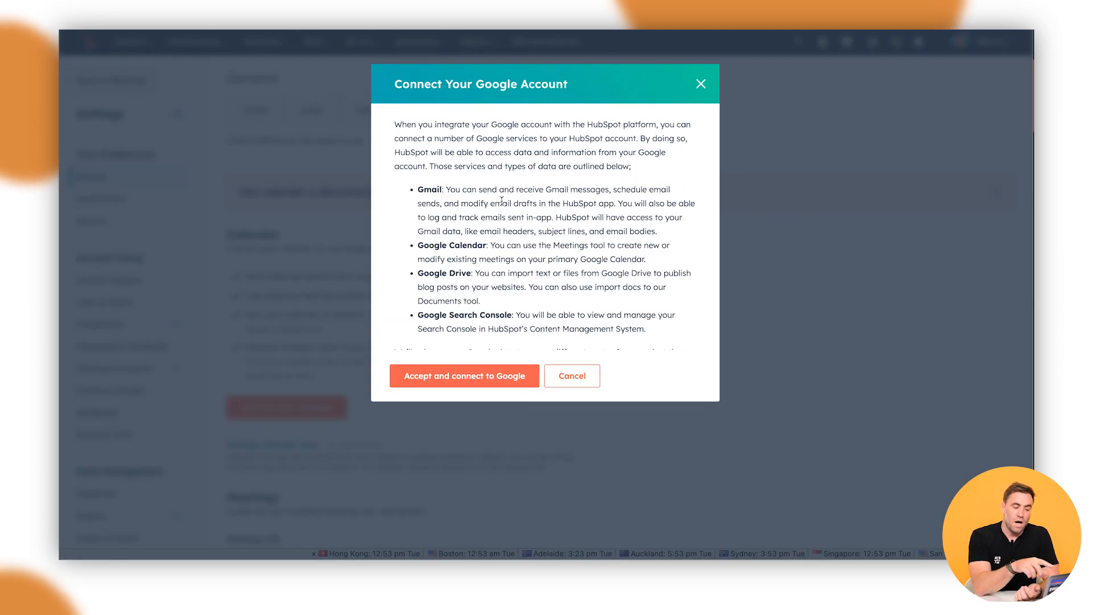
{"action": "scroll", "coordinate": [501, 200], "scroll_direction": "down", "scroll_amount": 5}
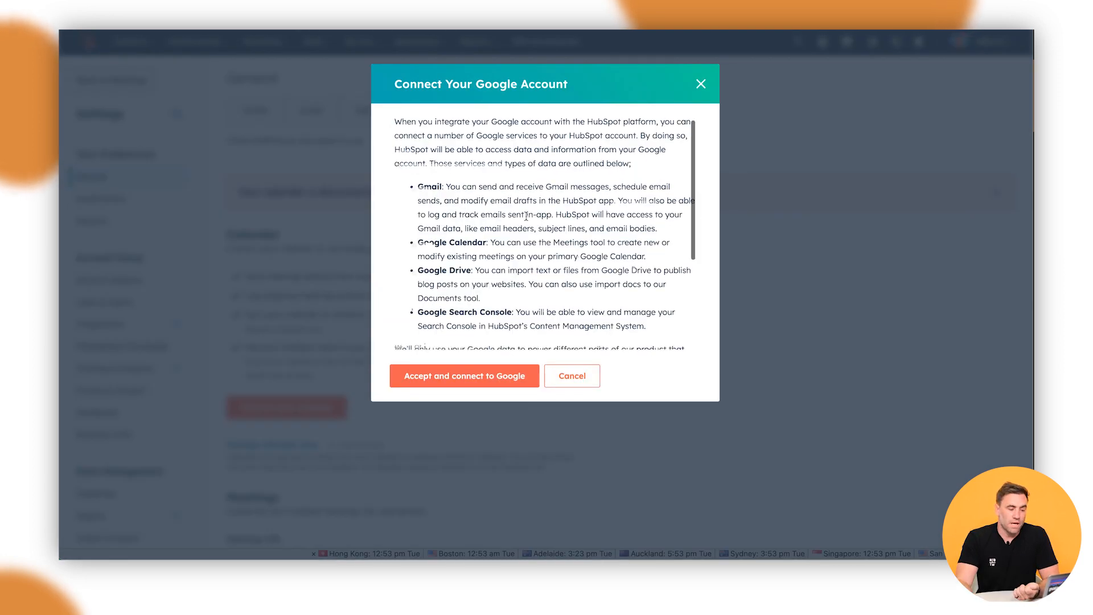
{"action": "scroll", "coordinate": [526, 216], "scroll_direction": "up", "scroll_amount": 5}
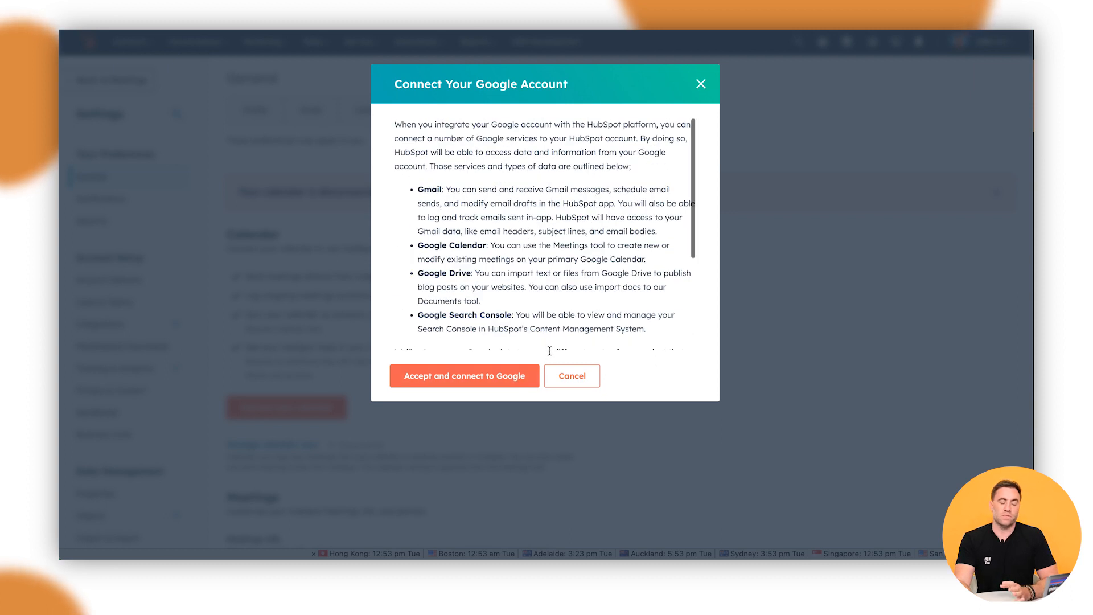
{"action": "left_click", "coordinate": [497, 379]}
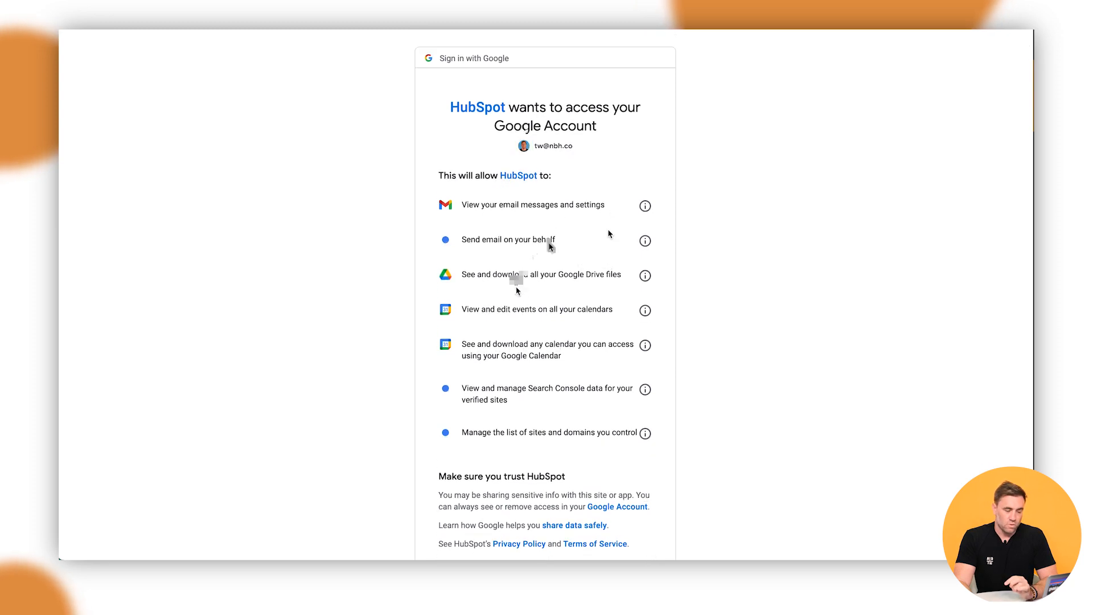
Step: Allow HubSpot the requested Gmail, Drive and Calendar permissions on Google's consent page
{"action": "scroll", "coordinate": [597, 304], "scroll_direction": "down", "scroll_amount": 3}
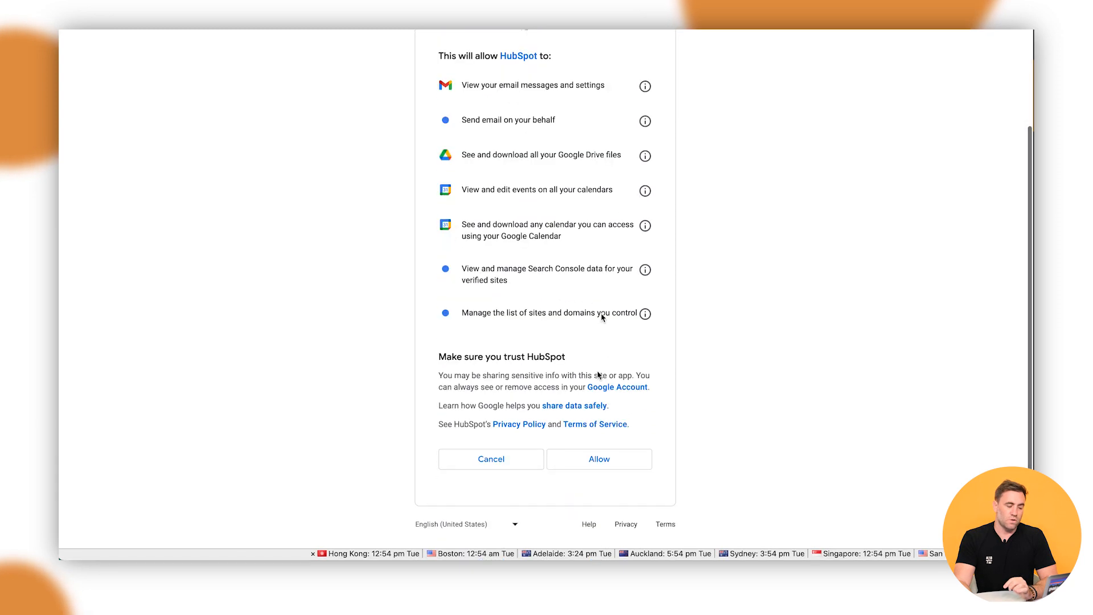
{"action": "left_click", "coordinate": [599, 460]}
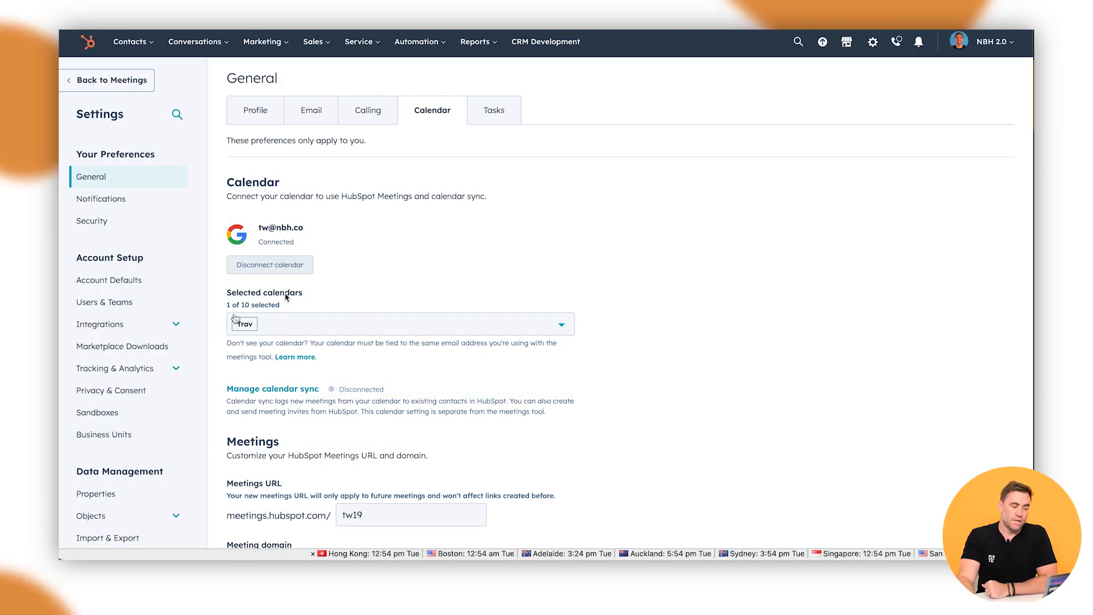
Step: Change the Meetings URL ending from tw19 to trav1 and review the meeting domain options
{"action": "scroll", "coordinate": [339, 340], "scroll_direction": "down", "scroll_amount": 1}
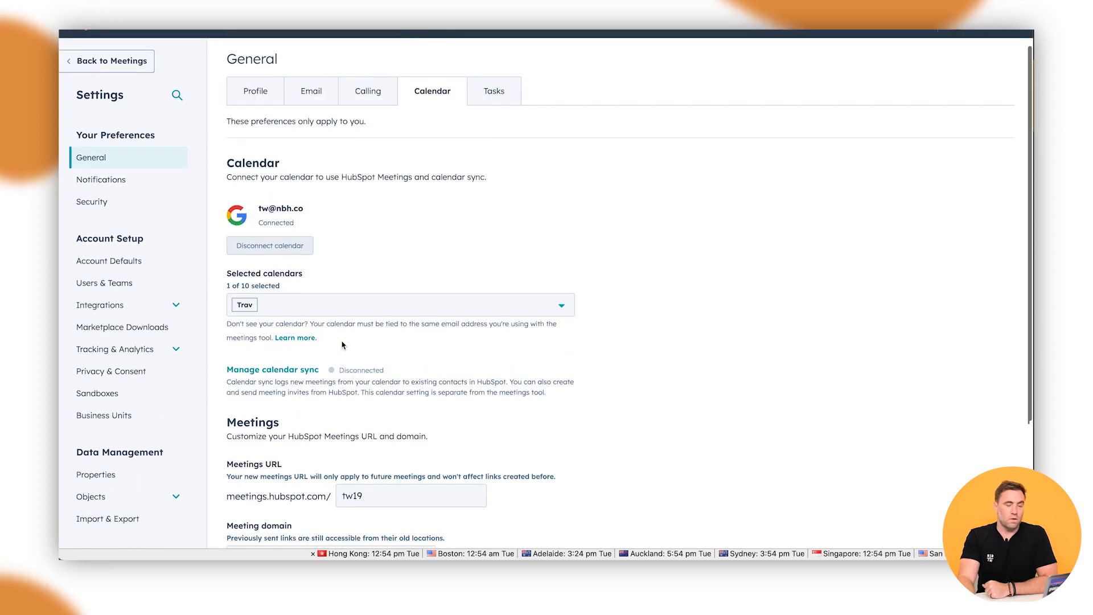
{"action": "scroll", "coordinate": [322, 312], "scroll_direction": "down", "scroll_amount": 3}
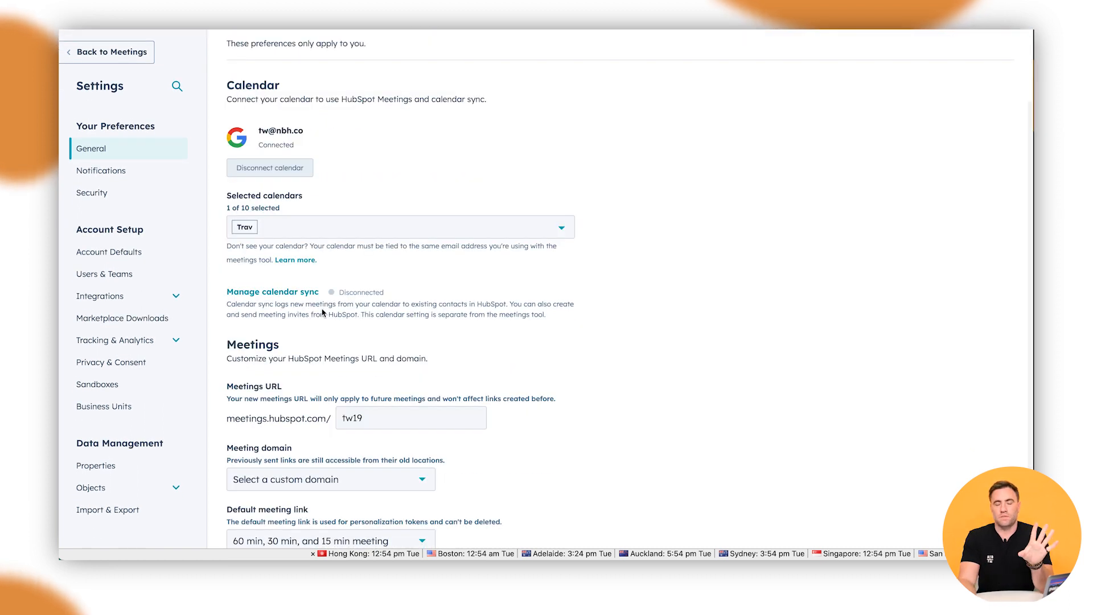
{"action": "scroll", "coordinate": [335, 341], "scroll_direction": "down", "scroll_amount": 1}
{"action": "scroll", "coordinate": [342, 334], "scroll_direction": "up", "scroll_amount": 1}
{"action": "scroll", "coordinate": [327, 339], "scroll_direction": "down", "scroll_amount": 1}
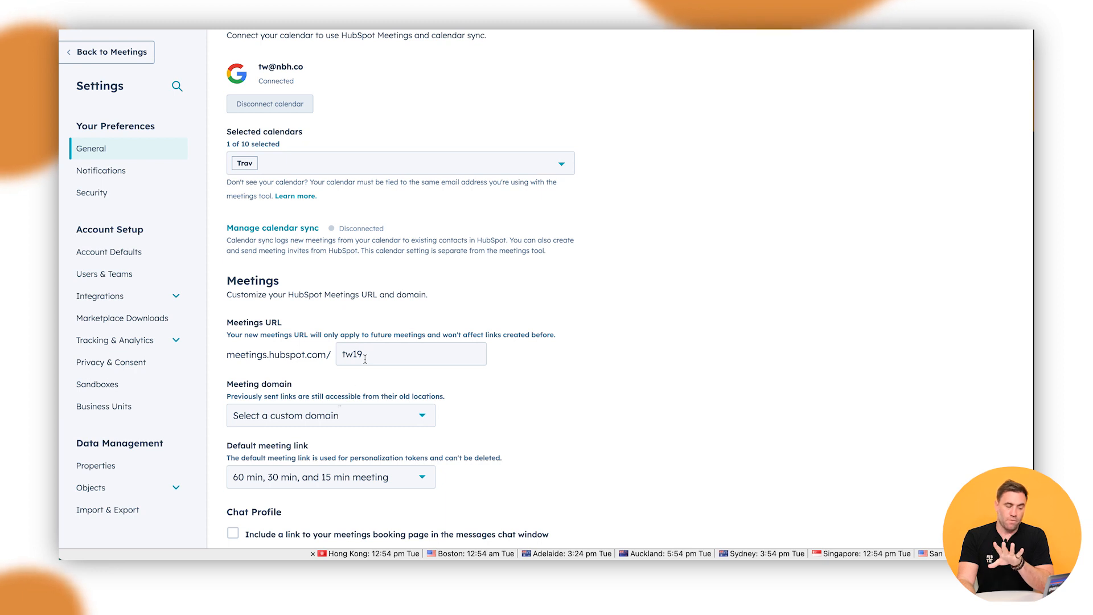
{"action": "left_click", "coordinate": [257, 363]}
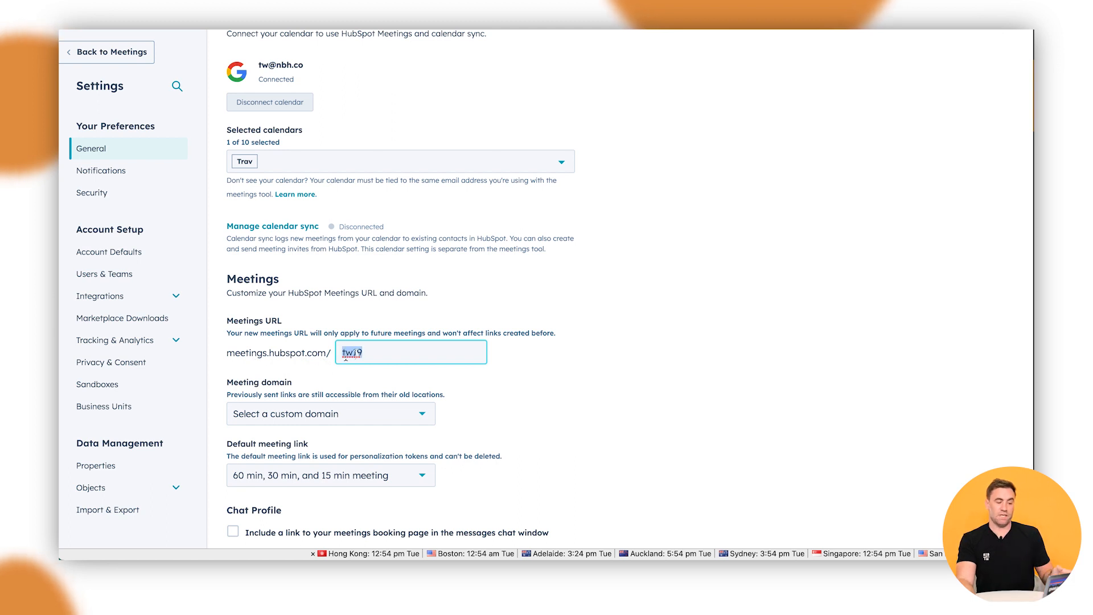
{"action": "left_click", "coordinate": [355, 353]}
{"action": "type", "text": "trav"}
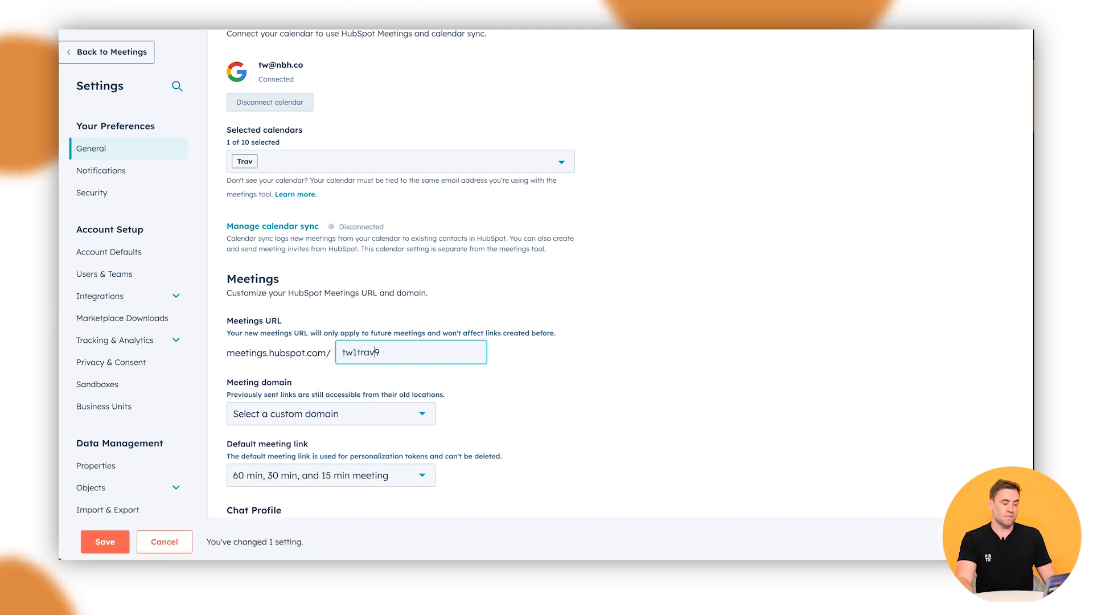
{"action": "double_click", "coordinate": [356, 354]}
{"action": "left_click", "coordinate": [367, 355]}
{"action": "key", "text": "BackSpace"}
{"action": "key", "text": "BackSpace"}
{"action": "key", "text": "BackSpace"}
{"action": "key", "text": "BackSpace"}
{"action": "key", "text": "BackSpace"}
{"action": "key", "text": "BackSpace"}
{"action": "key", "text": "BackSpace"}
{"action": "type", "text": "rav"}
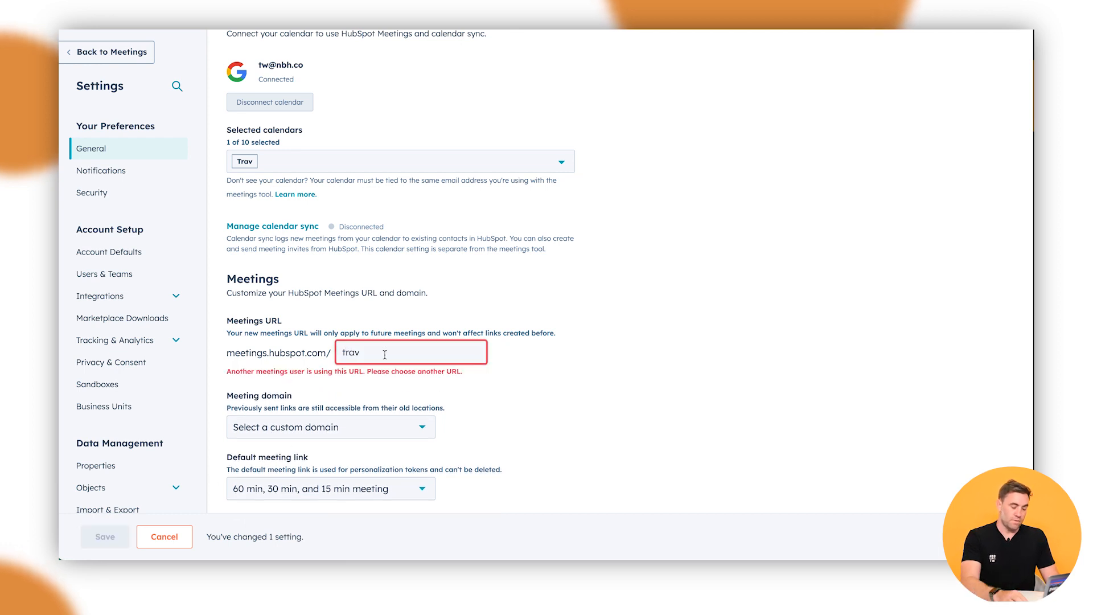
{"action": "type", "text": "1"}
{"action": "left_click", "coordinate": [593, 357]}
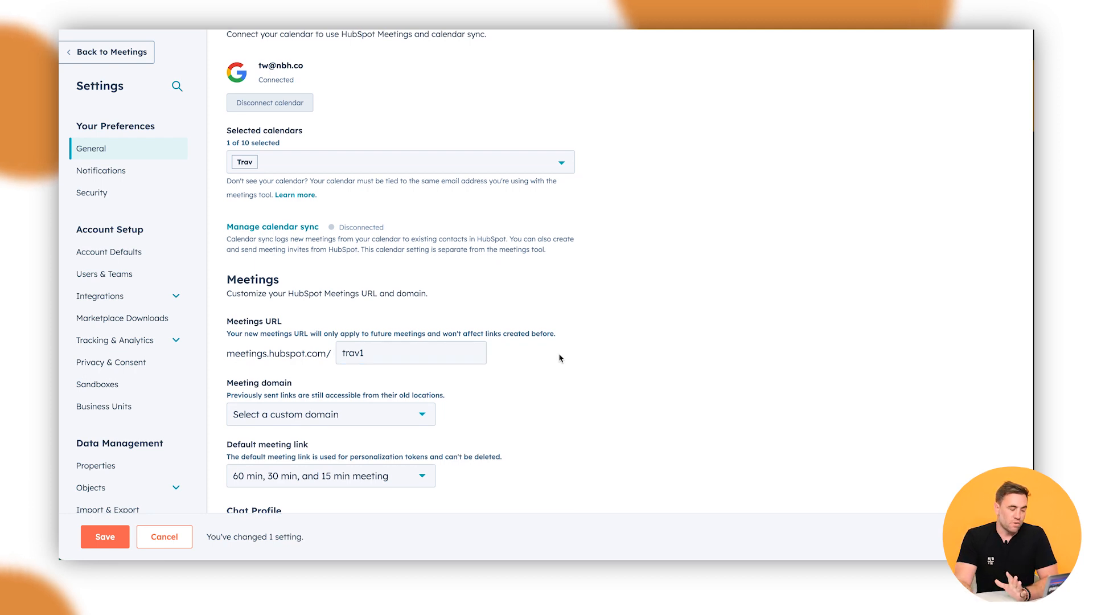
{"action": "left_click", "coordinate": [424, 414]}
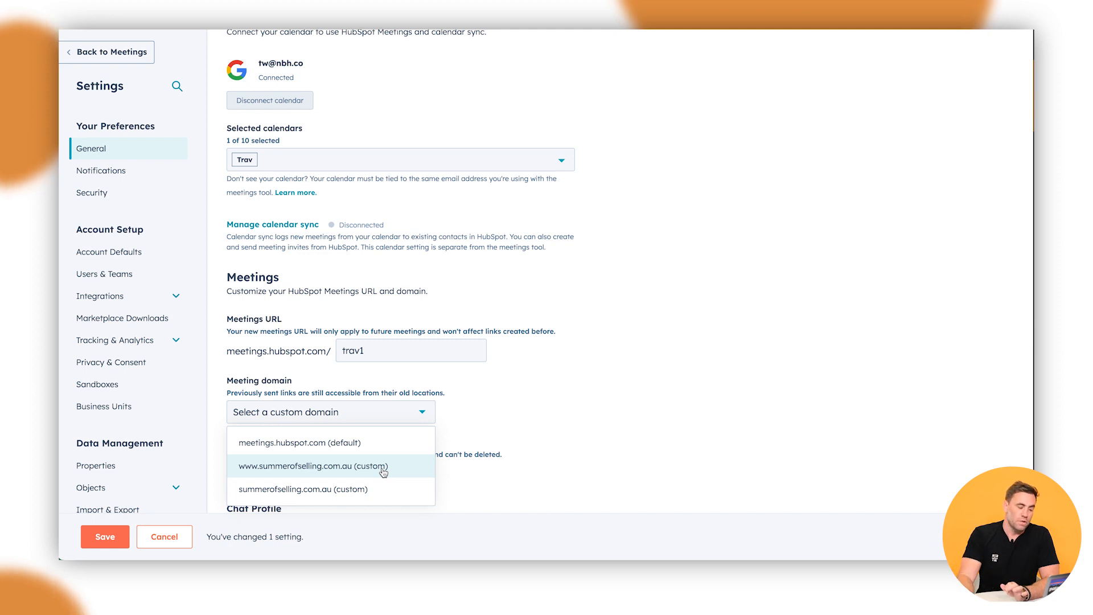
{"action": "left_click", "coordinate": [337, 468]}
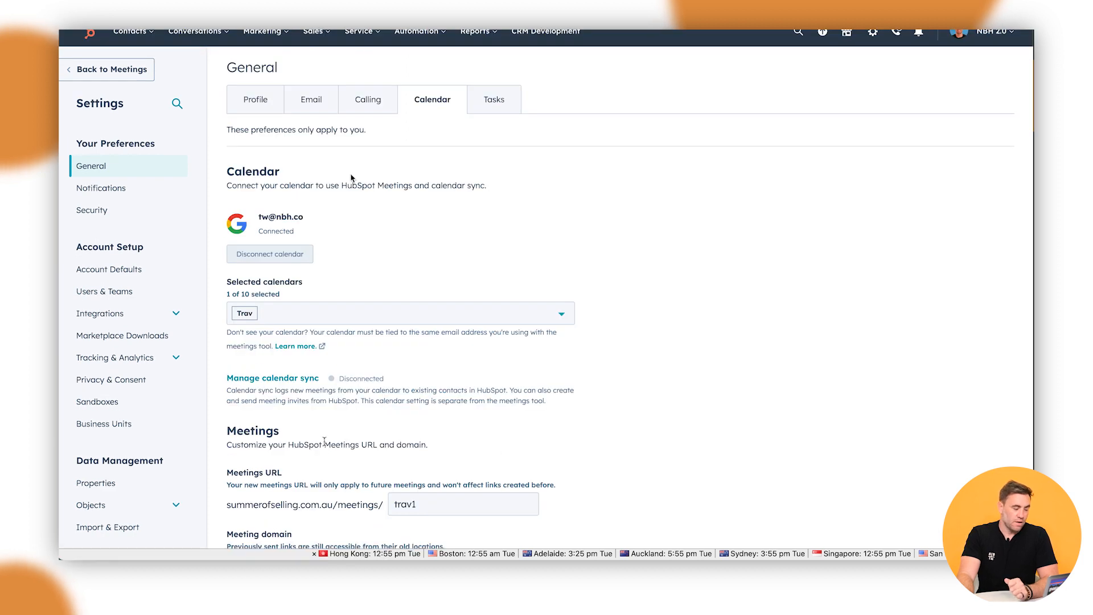
{"action": "scroll", "coordinate": [351, 179], "scroll_direction": "down", "scroll_amount": 5}
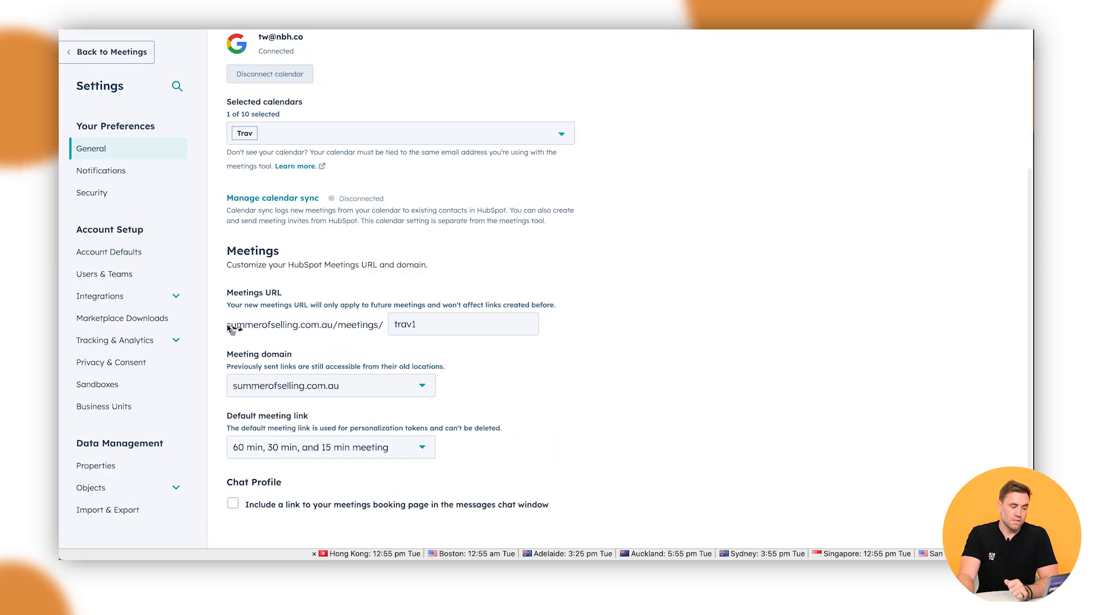
{"action": "left_click", "coordinate": [273, 328]}
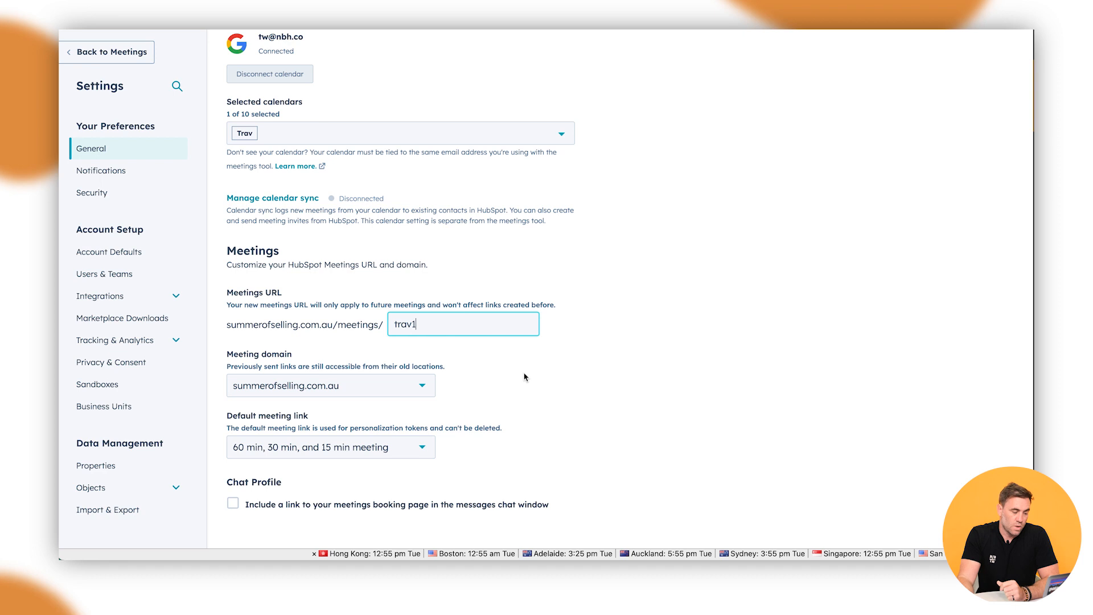
{"action": "scroll", "coordinate": [319, 427], "scroll_direction": "down", "scroll_amount": 1}
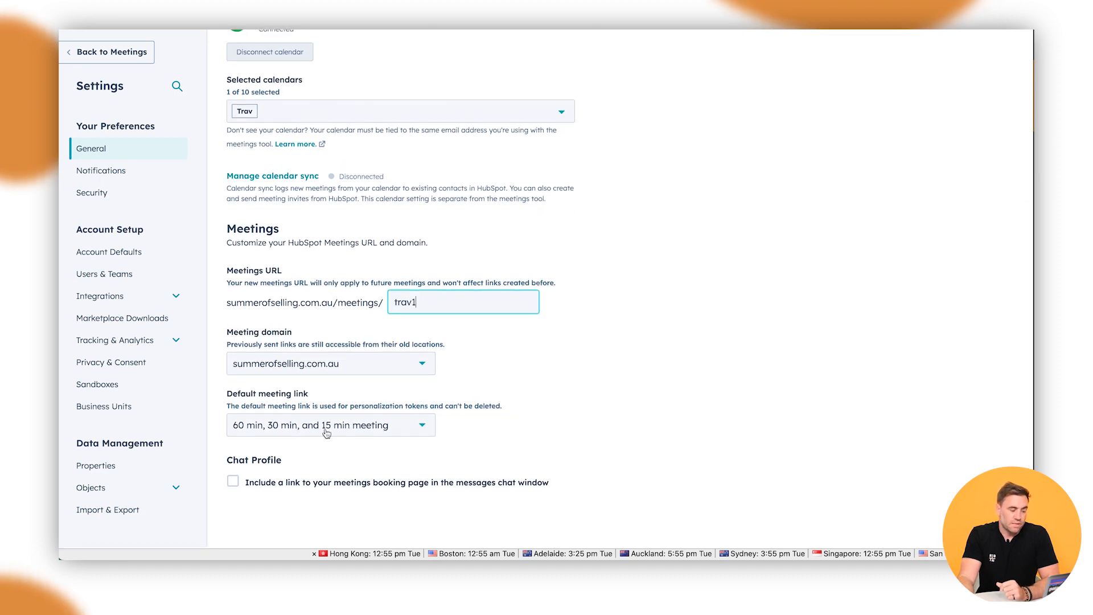
{"action": "left_click", "coordinate": [326, 432]}
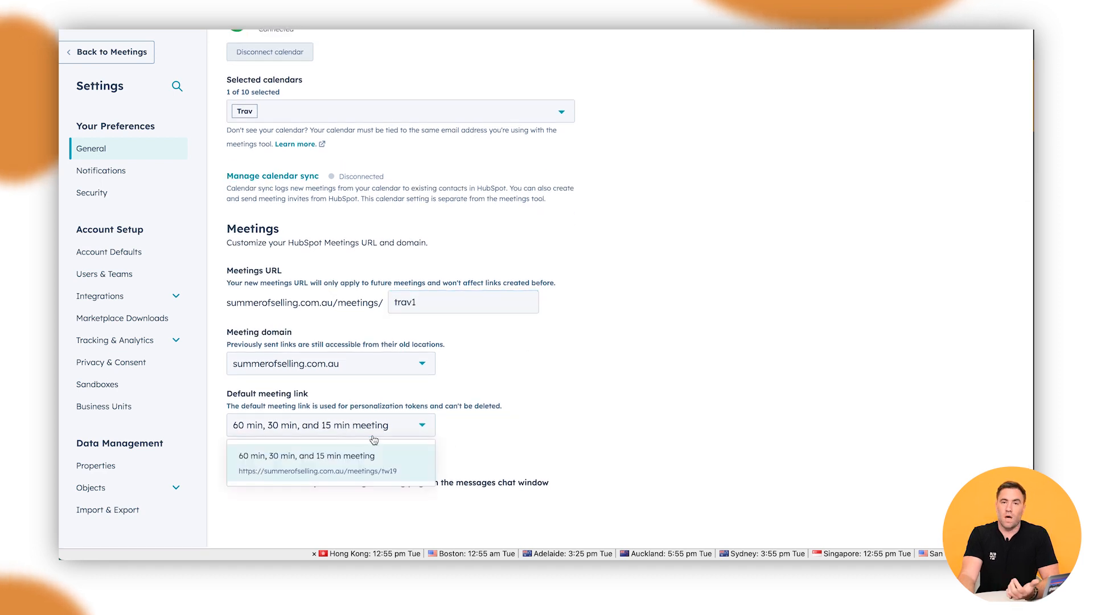
{"action": "left_click", "coordinate": [643, 438]}
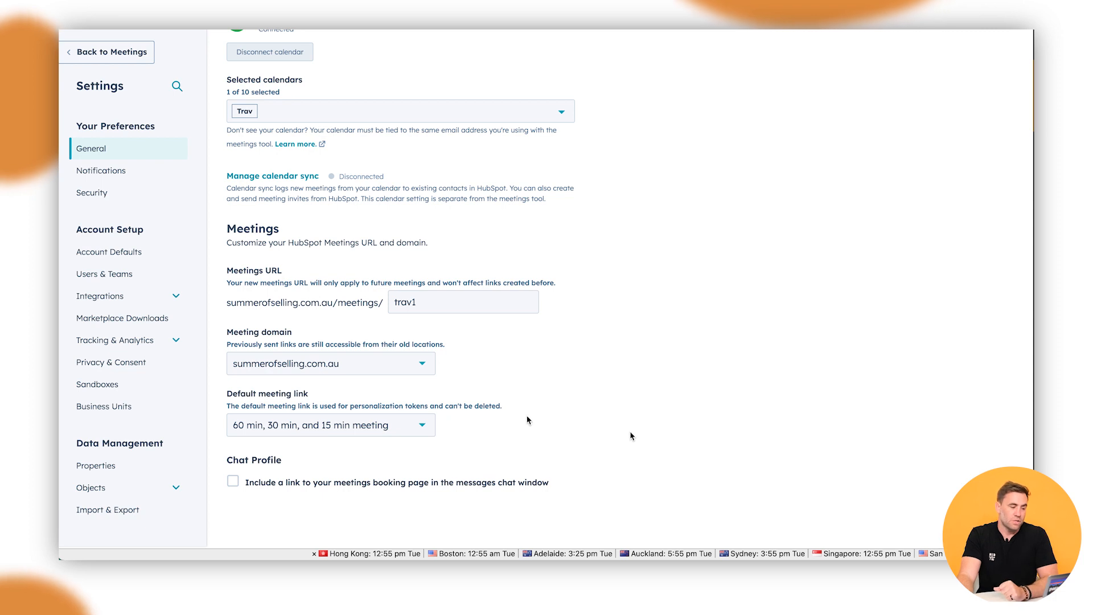
{"action": "scroll", "coordinate": [631, 436], "scroll_direction": "up", "scroll_amount": 5}
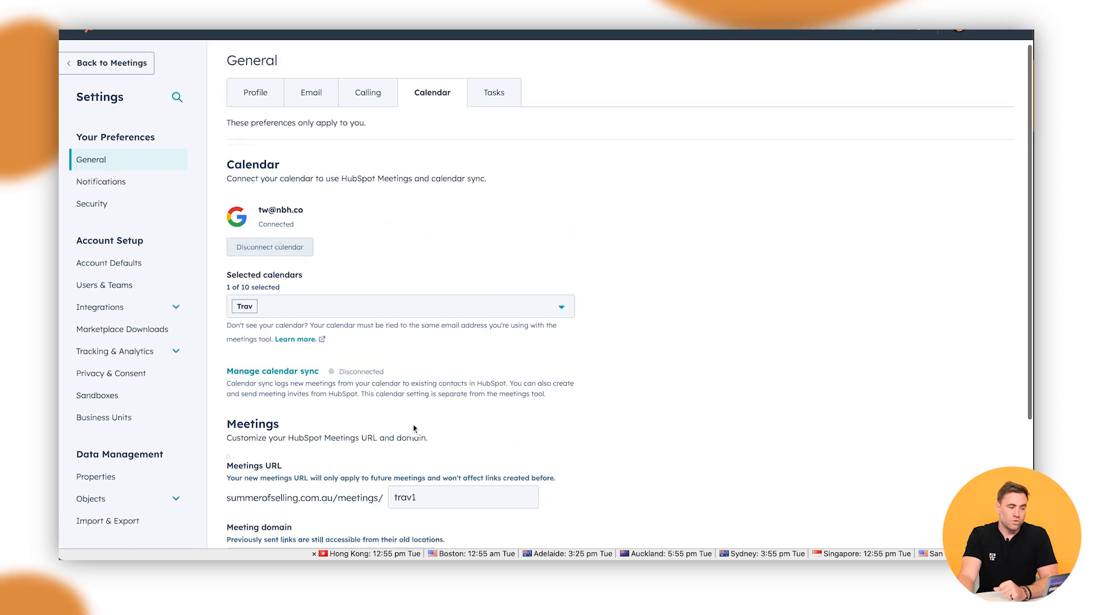
{"action": "scroll", "coordinate": [322, 53], "scroll_direction": "up", "scroll_amount": 1}
{"action": "left_click", "coordinate": [321, 50]}
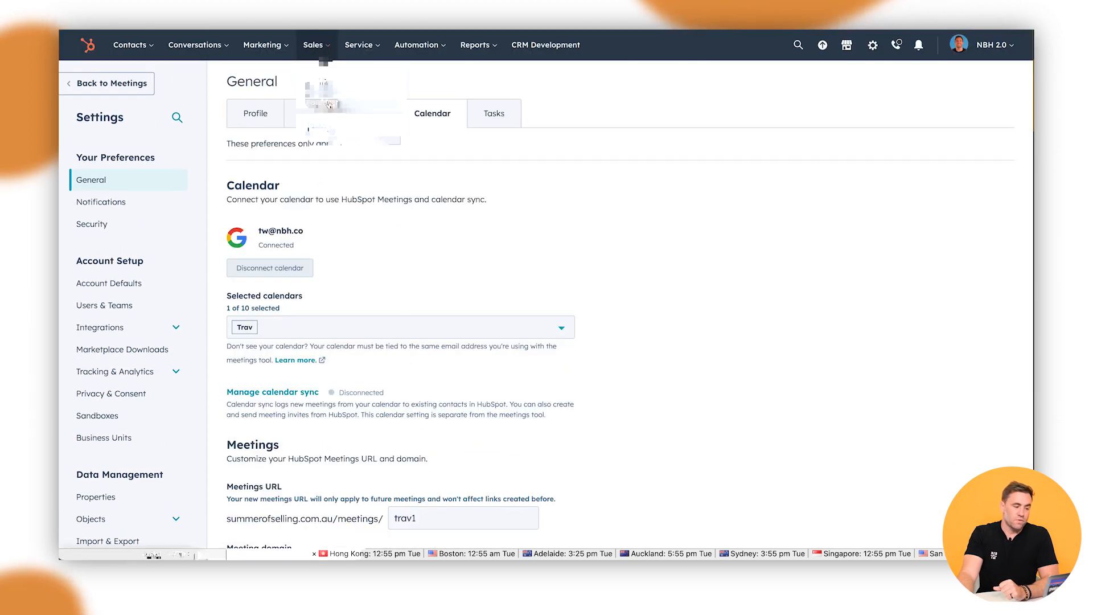
Step: Copy the 60 min, 30 min, and 15 min meeting page's booking link, then go to the Contacts list
{"action": "left_click", "coordinate": [335, 192]}
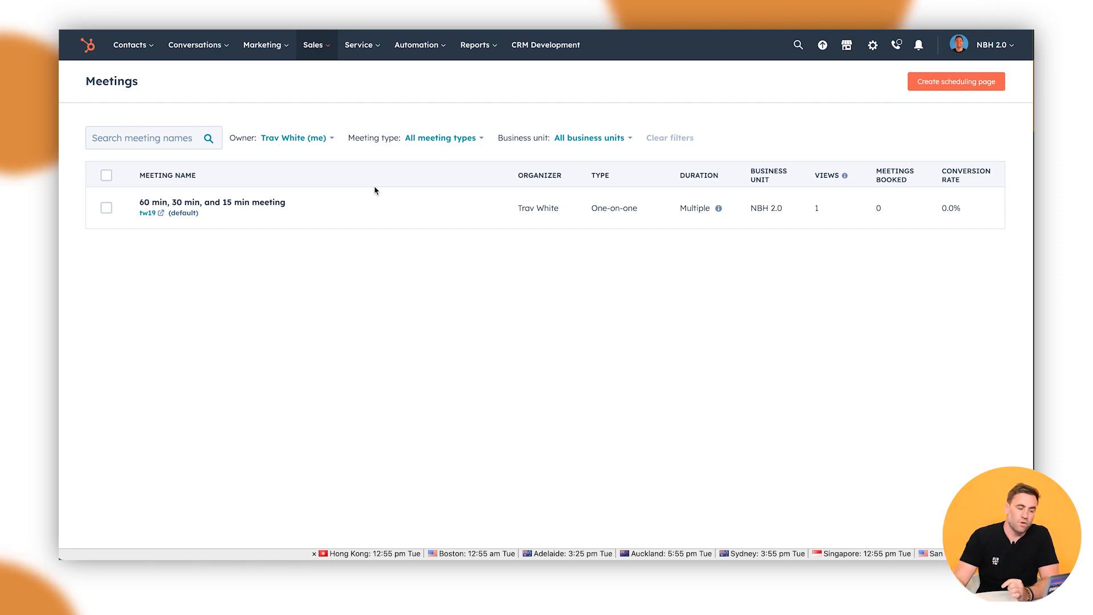
{"action": "mouse_move", "coordinate": [439, 207]}
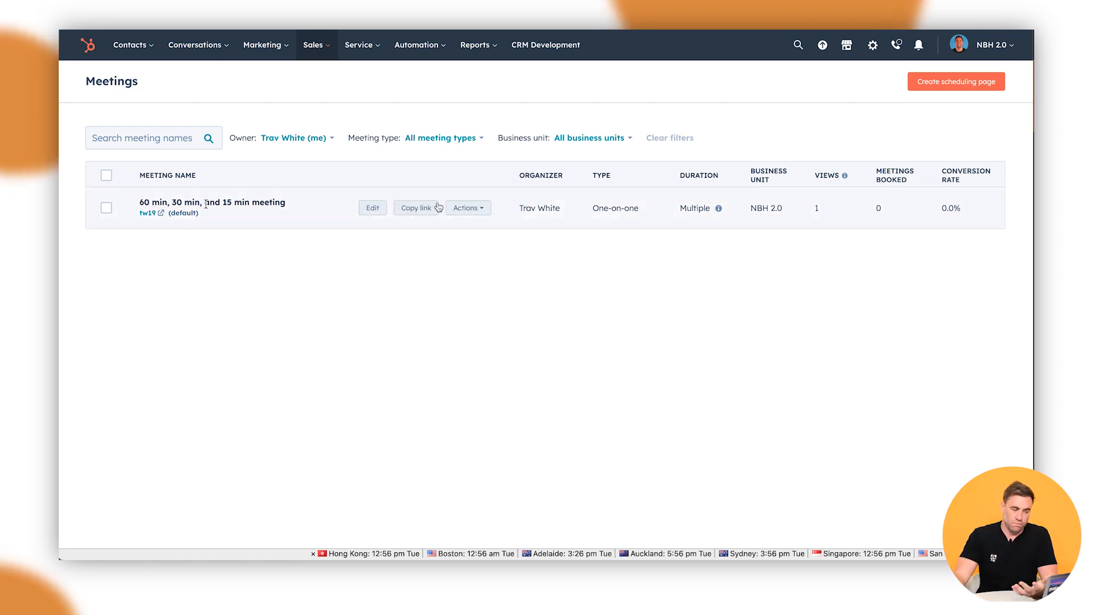
{"action": "left_click", "coordinate": [938, 89]}
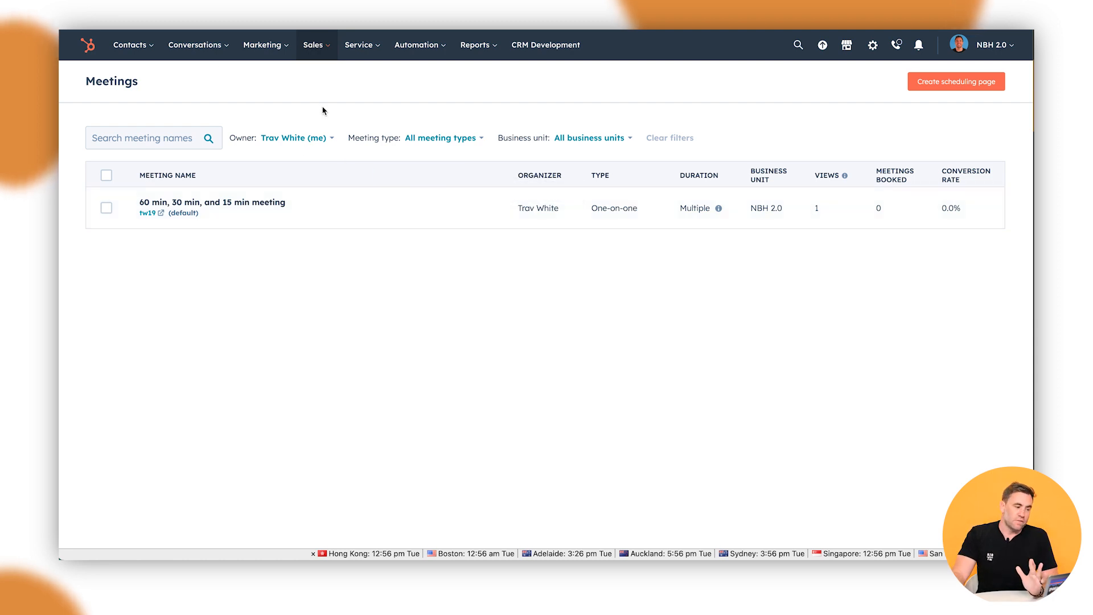
{"action": "left_click", "coordinate": [128, 45]}
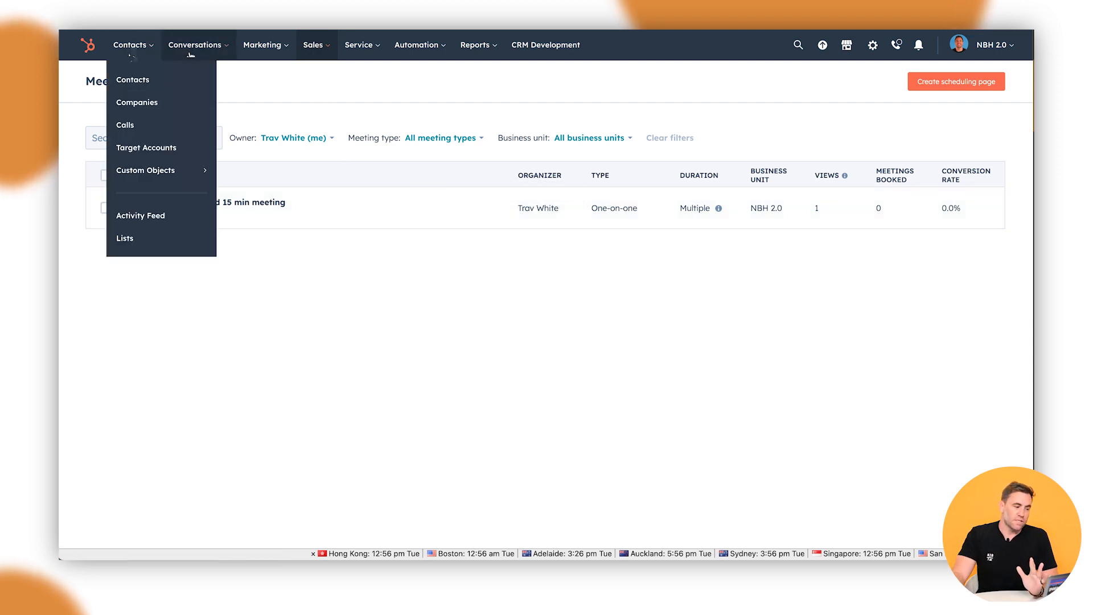
{"action": "left_click", "coordinate": [140, 84]}
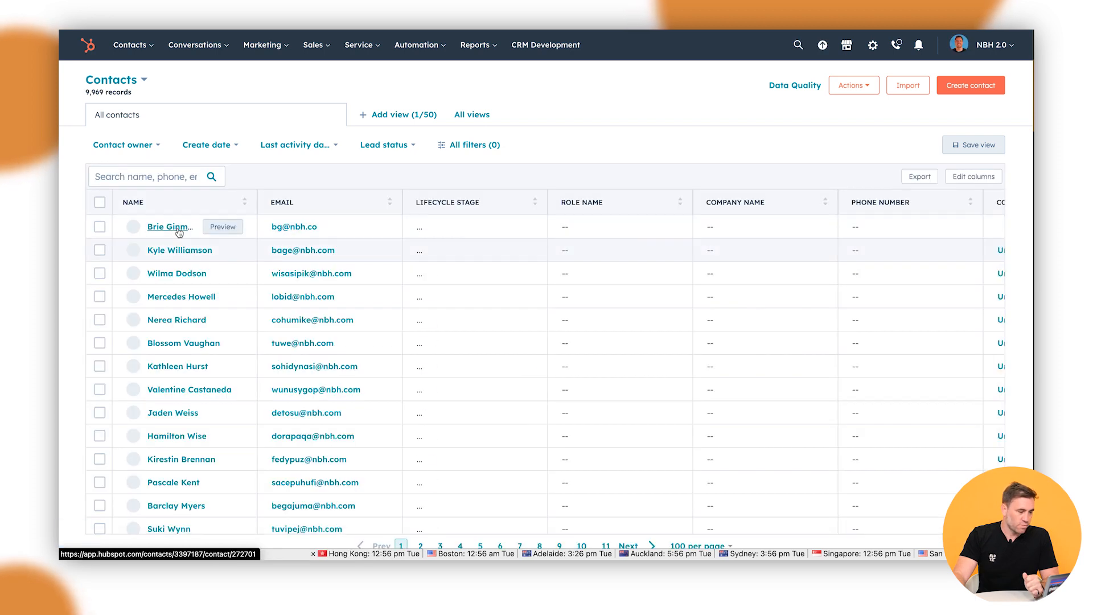
Step: Open the first contact's record and start scheduling a meeting, landing on the calendar connection prompt
{"action": "left_click", "coordinate": [170, 227]}
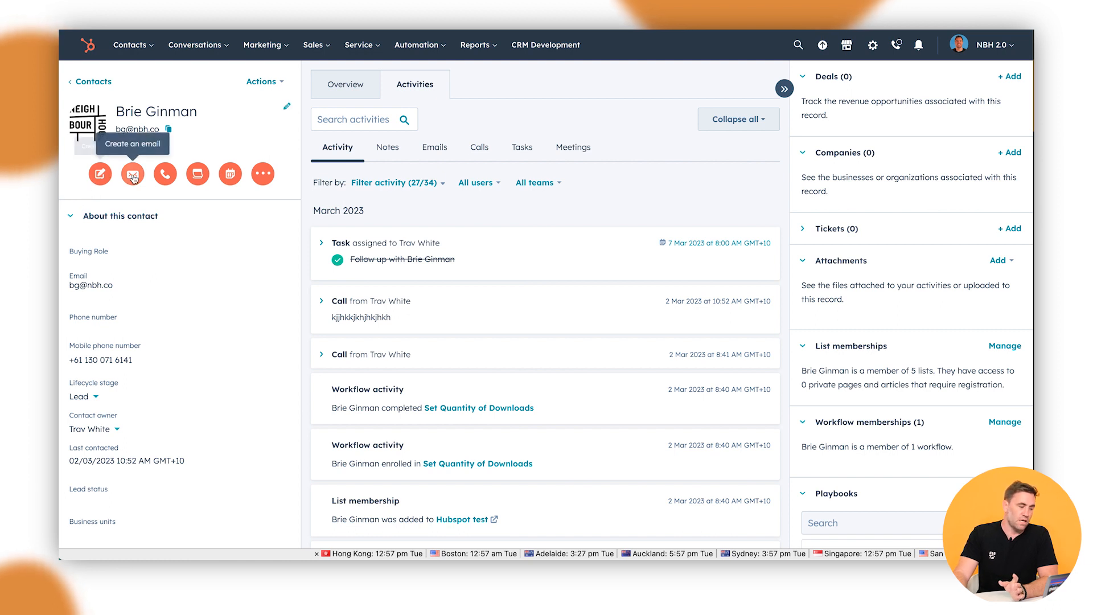
{"action": "left_click", "coordinate": [231, 175]}
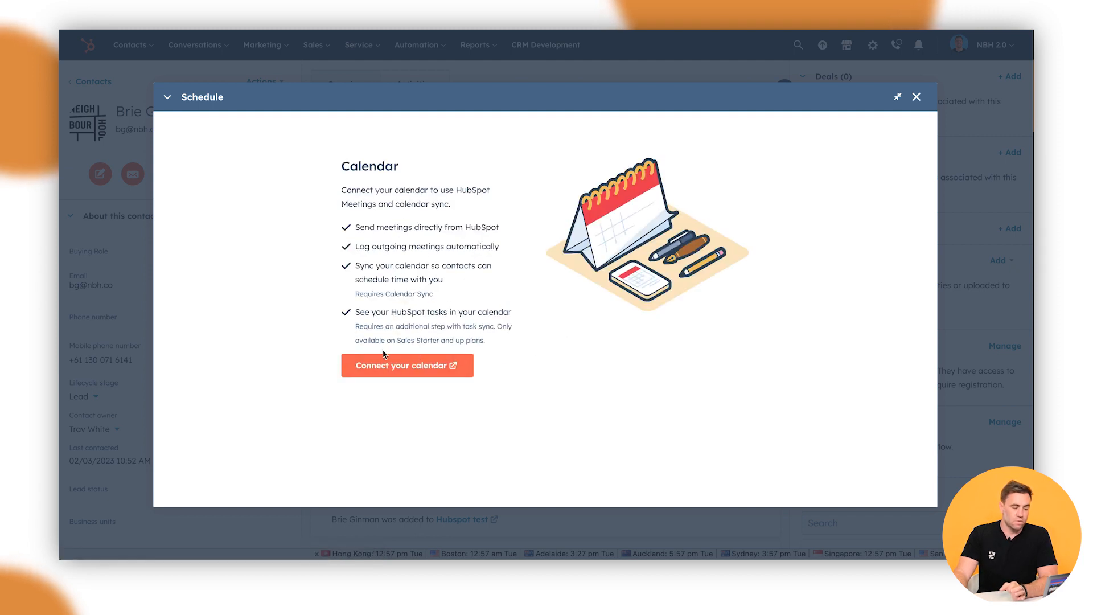
{"action": "left_click", "coordinate": [385, 370]}
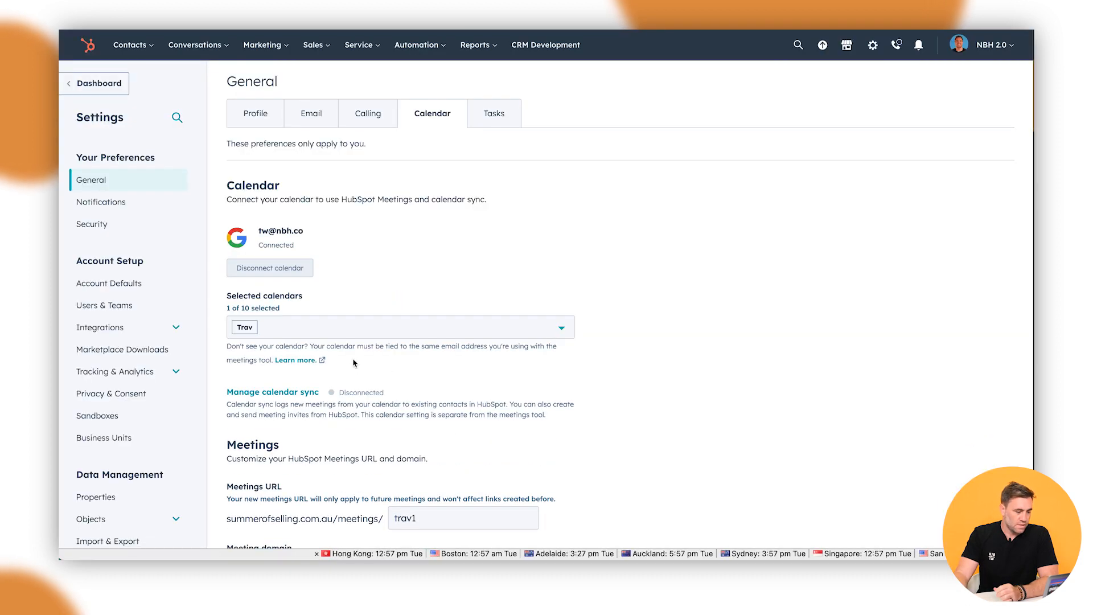
Step: Install the Google Calendar integration from calendar sync settings and allow it access to the Google account
{"action": "left_click", "coordinate": [299, 393]}
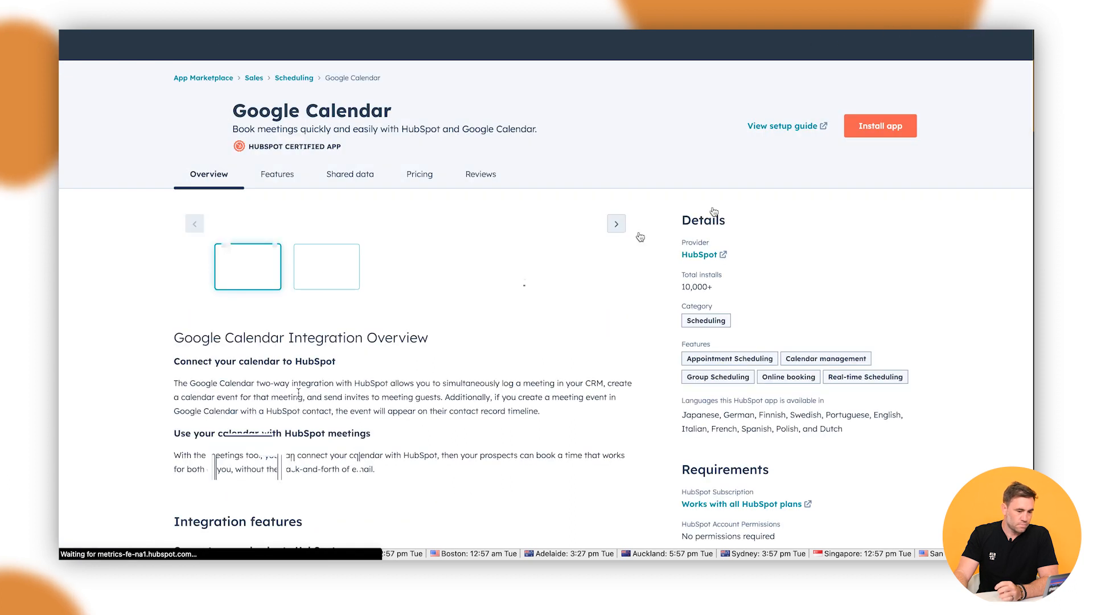
{"action": "left_click", "coordinate": [883, 123]}
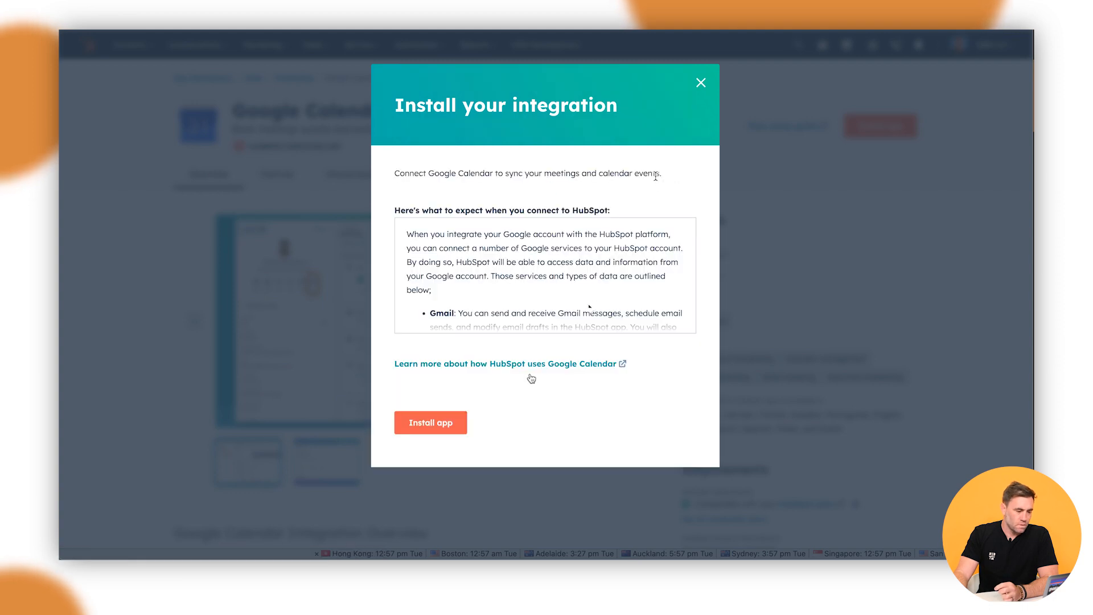
{"action": "left_click", "coordinate": [461, 421]}
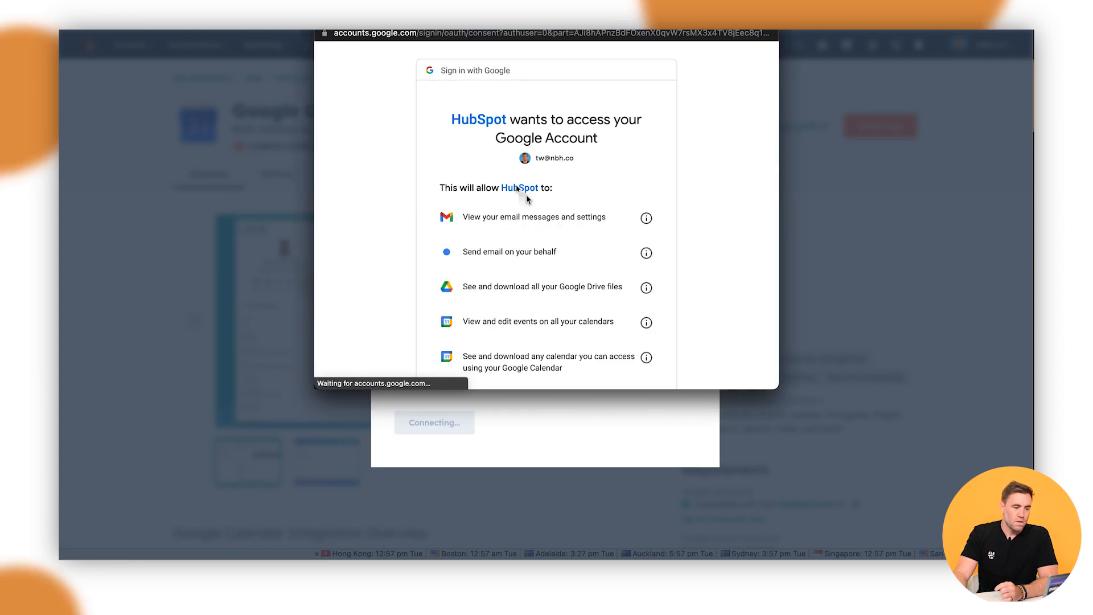
{"action": "scroll", "coordinate": [567, 215], "scroll_direction": "down", "scroll_amount": 6}
{"action": "scroll", "coordinate": [569, 228], "scroll_direction": "up", "scroll_amount": 2}
{"action": "scroll", "coordinate": [579, 237], "scroll_direction": "down", "scroll_amount": 3}
{"action": "left_click", "coordinate": [586, 295]}
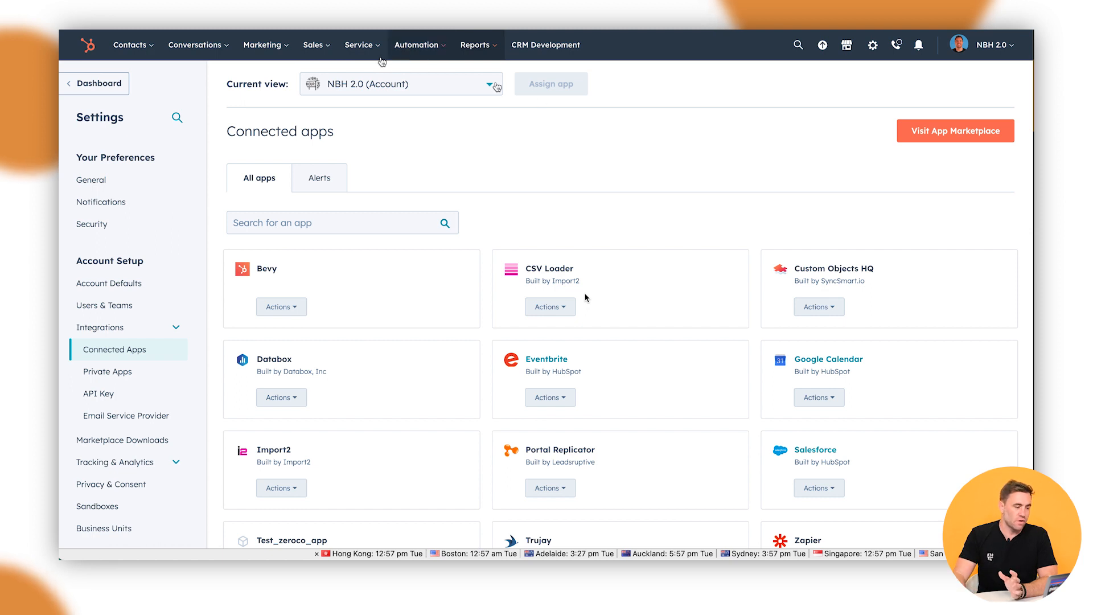
Step: Reopen the first contact's record and open its meeting scheduler showing 27–31 Mar 2023
{"action": "mouse_move", "coordinate": [130, 46]}
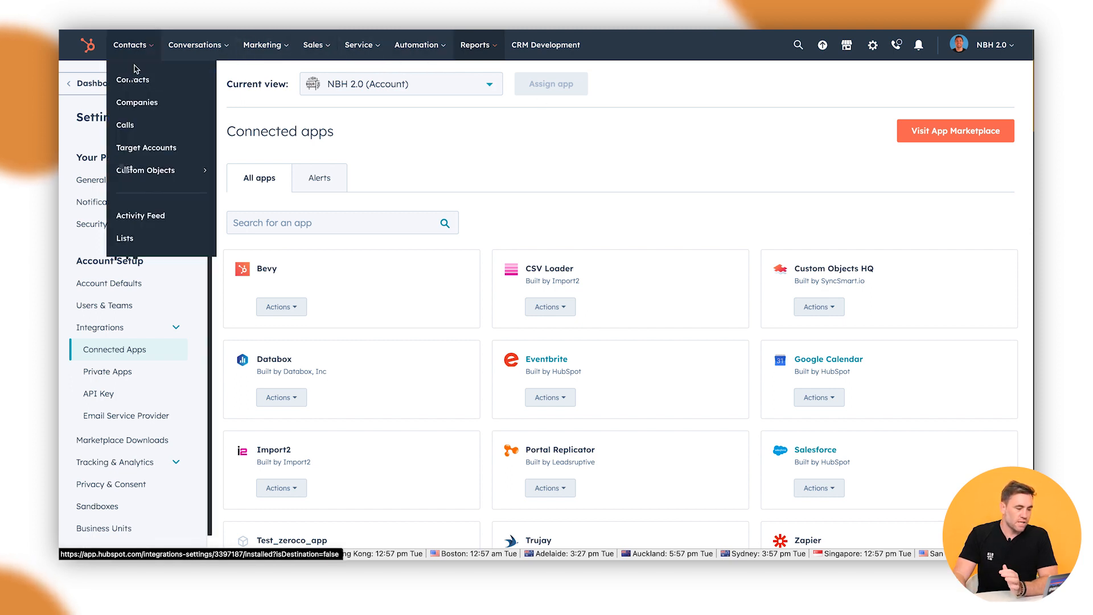
{"action": "left_click", "coordinate": [133, 83]}
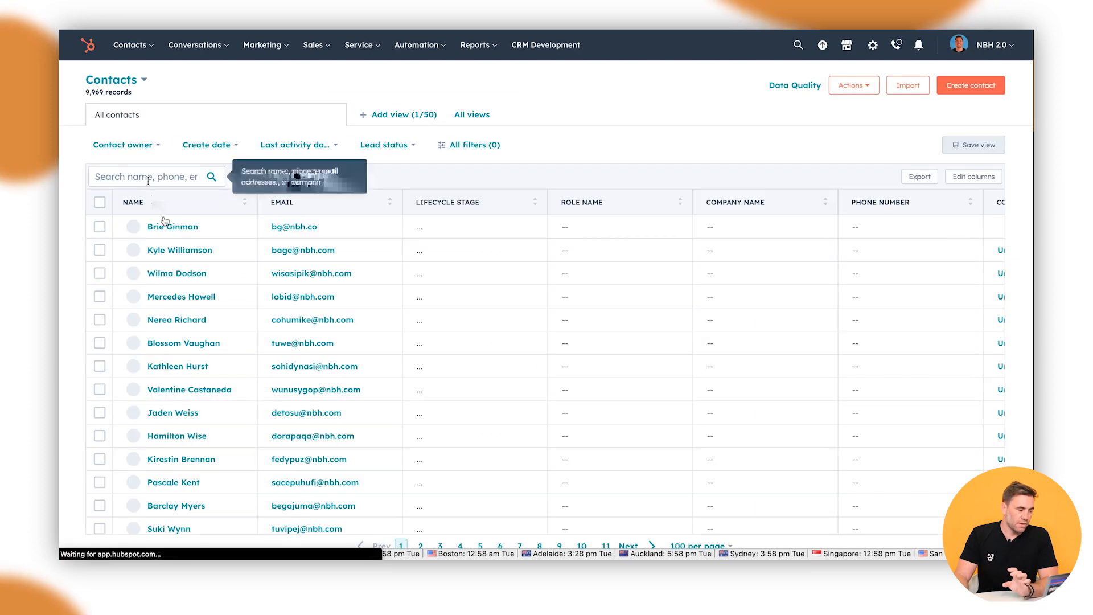
{"action": "left_click", "coordinate": [169, 230]}
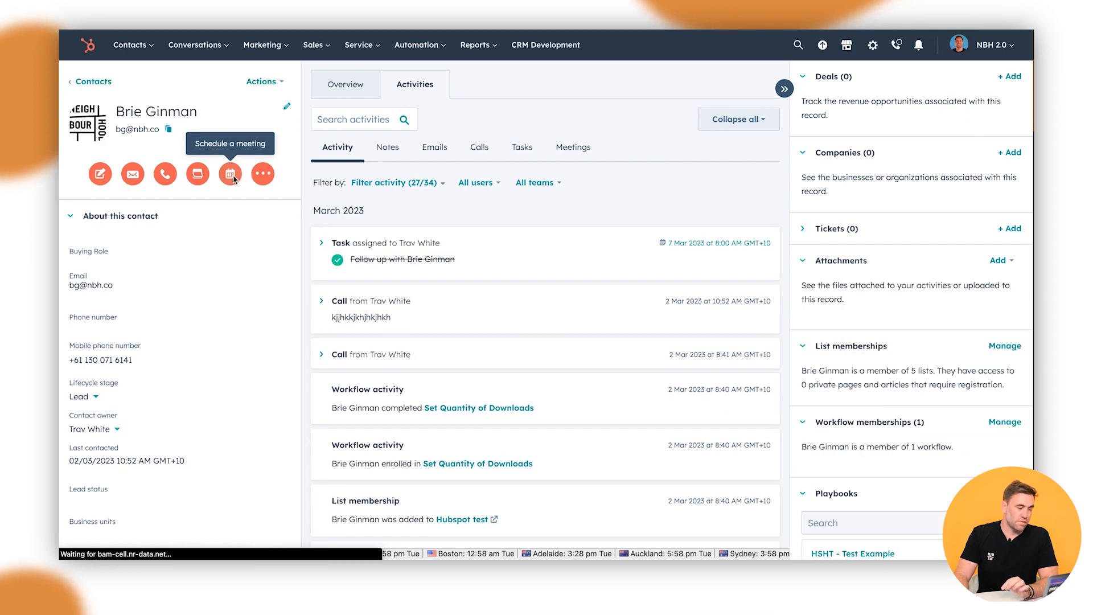
{"action": "left_click", "coordinate": [231, 175]}
{"action": "left_click", "coordinate": [913, 132]}
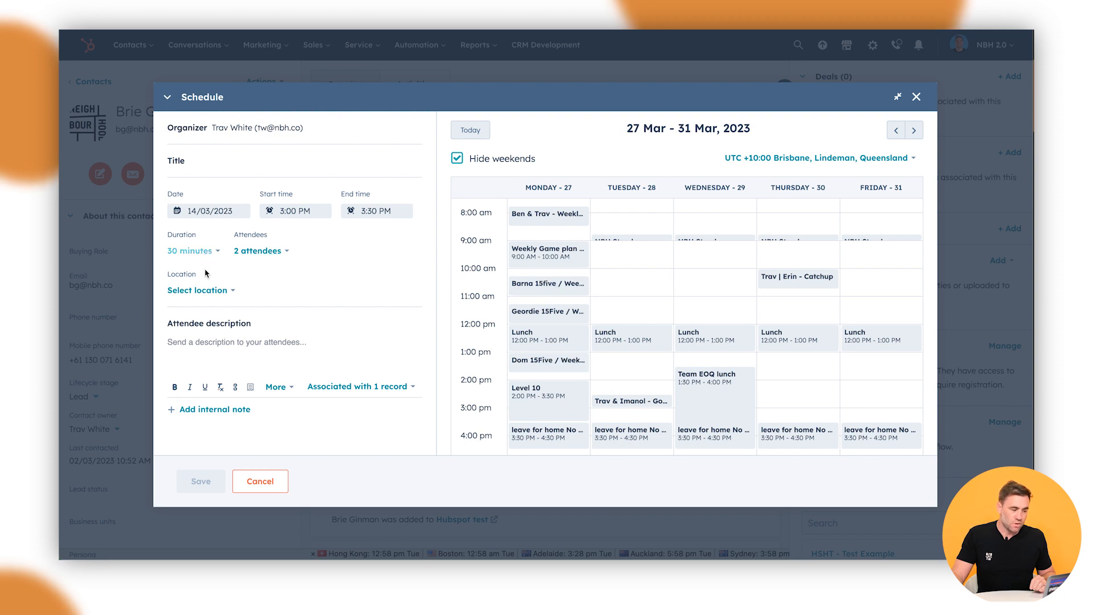
Step: Set the meeting duration to 1 hour and title it 'Test Meeting for HSHT'
{"action": "left_click", "coordinate": [194, 251]}
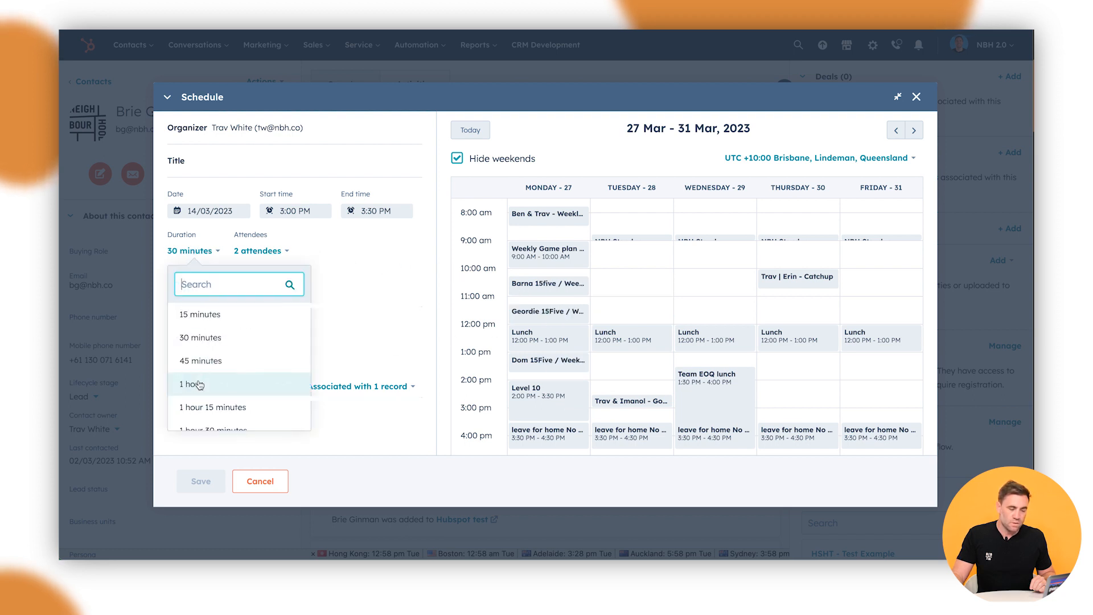
{"action": "left_click", "coordinate": [273, 380]}
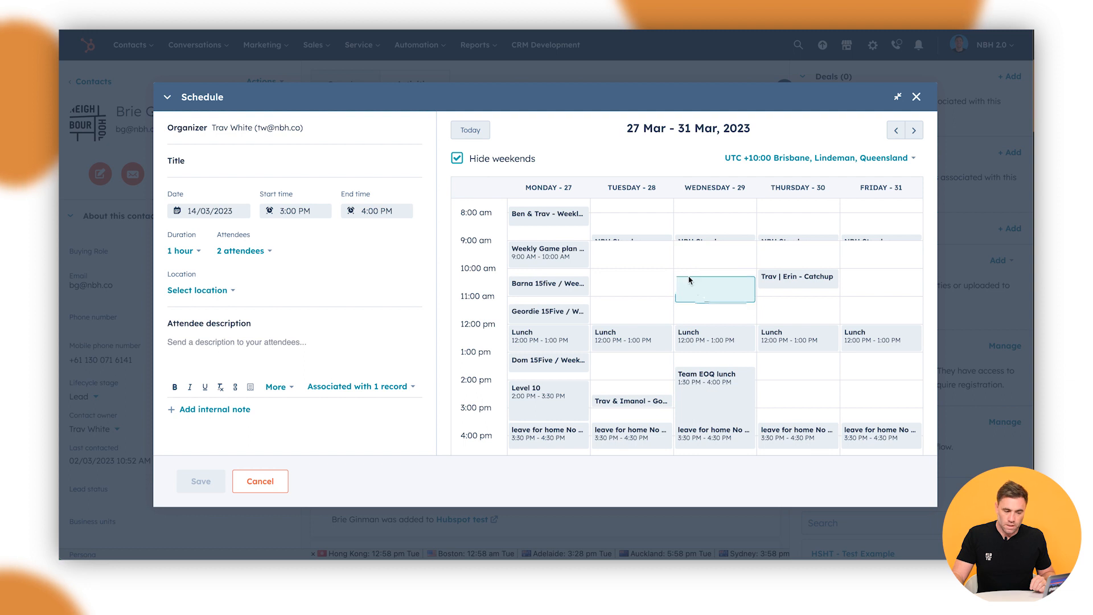
{"action": "left_click", "coordinate": [204, 165]}
{"action": "type", "text": "Test Meeting for HSHT"}
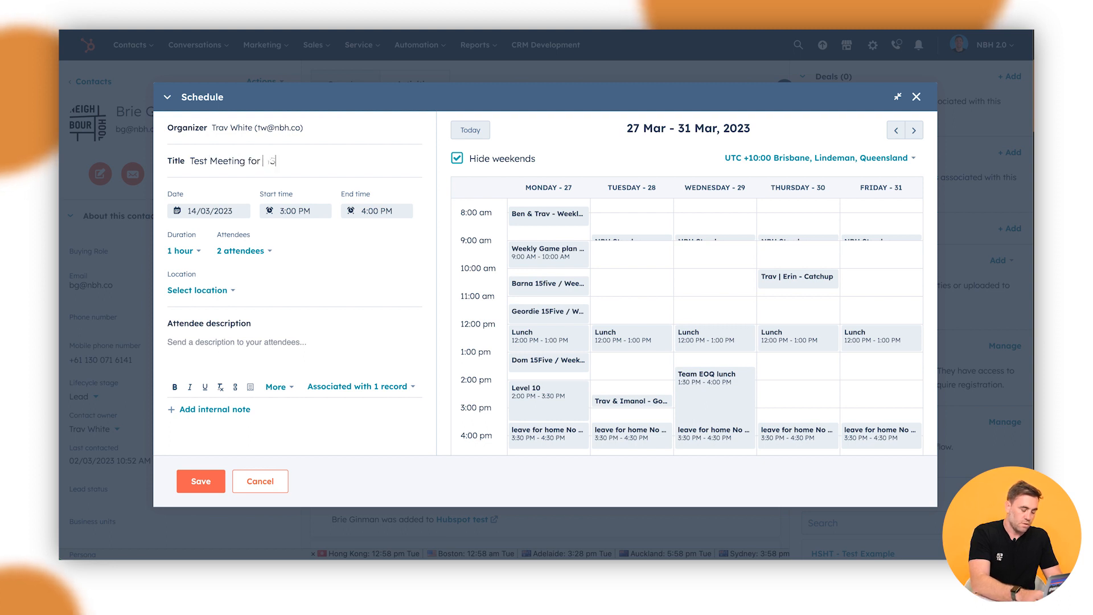
Step: Check the attendees, enter 'Test' as attendee description, add an internal note, and pick Wednesday 10:00 AM
{"action": "left_click", "coordinate": [242, 252]}
{"action": "left_click", "coordinate": [241, 251]}
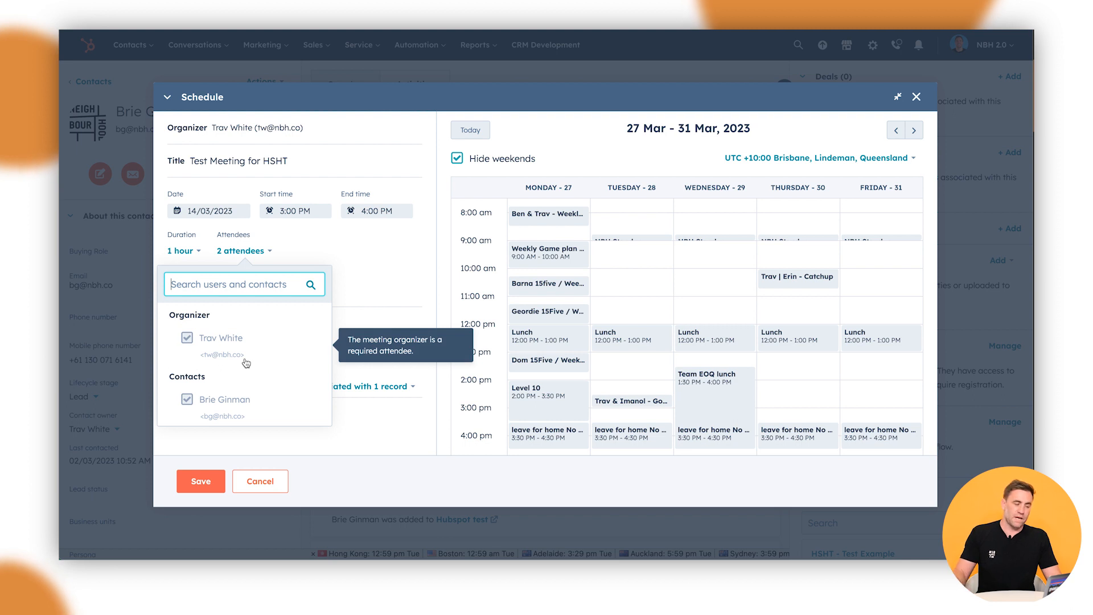
{"action": "left_click", "coordinate": [345, 286]}
{"action": "left_click", "coordinate": [349, 273]}
{"action": "left_click", "coordinate": [228, 342]}
{"action": "type", "text": "Test"}
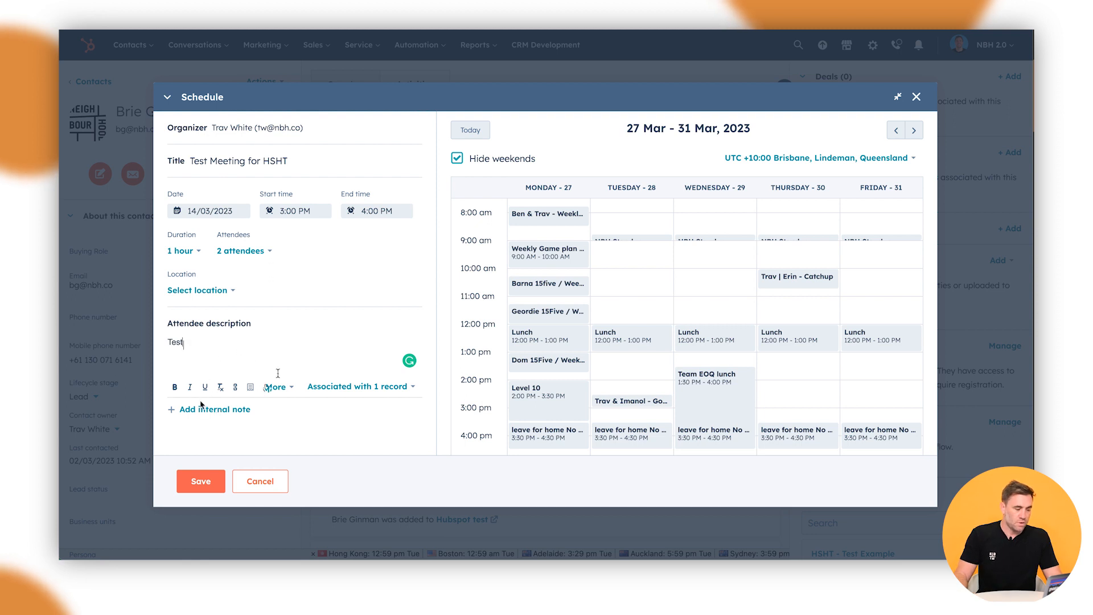
{"action": "left_click", "coordinate": [245, 410]}
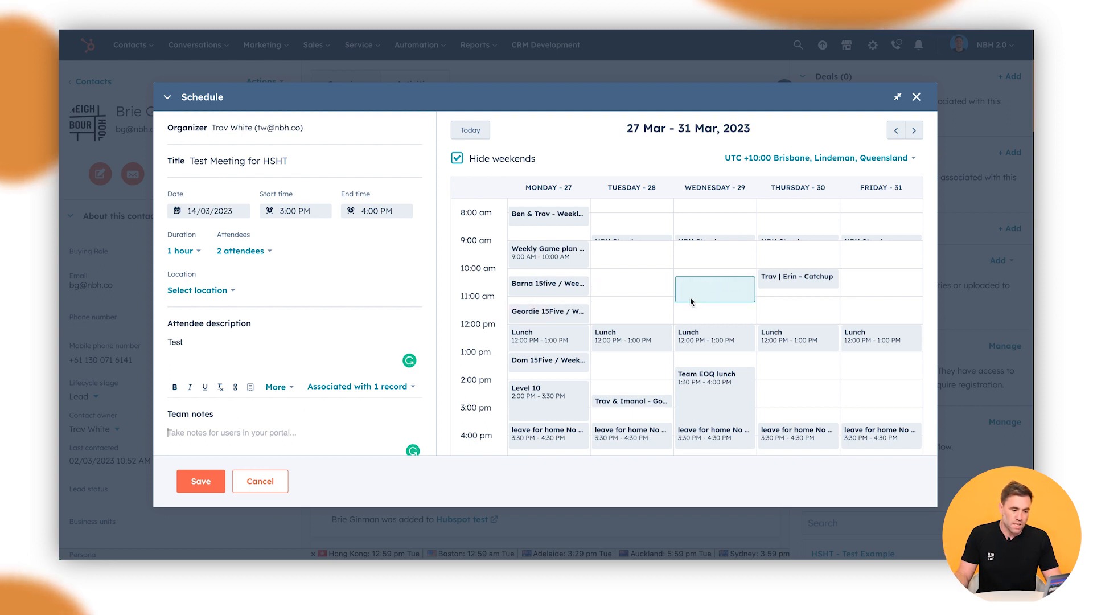
{"action": "left_click", "coordinate": [706, 277]}
Step: Place the meeting on Wednesday 29 March, 10:00–11:00 AM, and try a custom location type
{"action": "left_click", "coordinate": [706, 277]}
{"action": "left_click", "coordinate": [707, 278]}
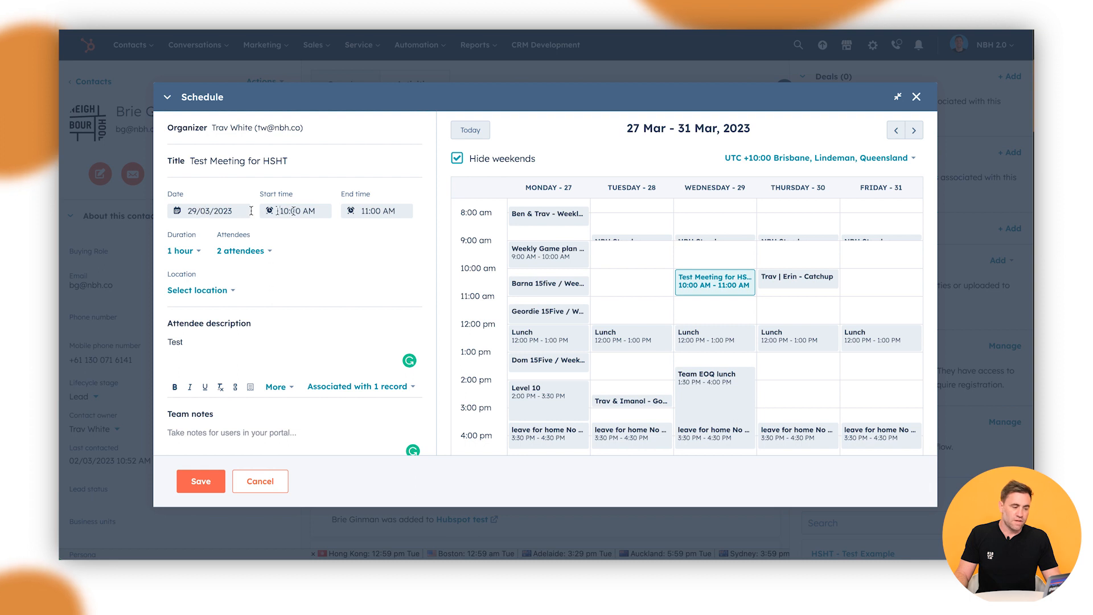
{"action": "left_click", "coordinate": [199, 290]}
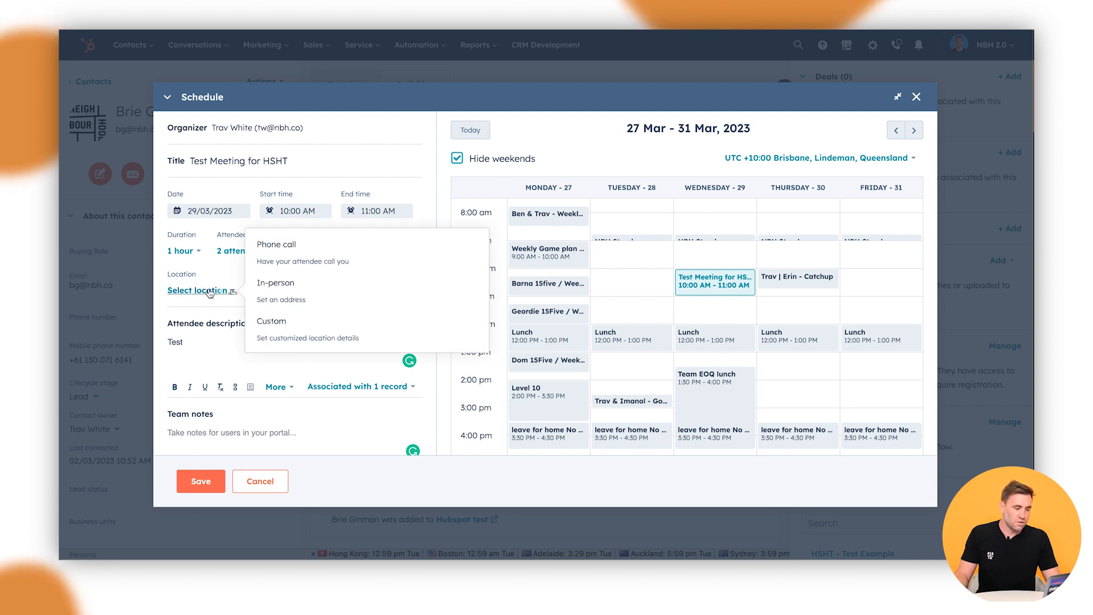
{"action": "left_click", "coordinate": [298, 331]}
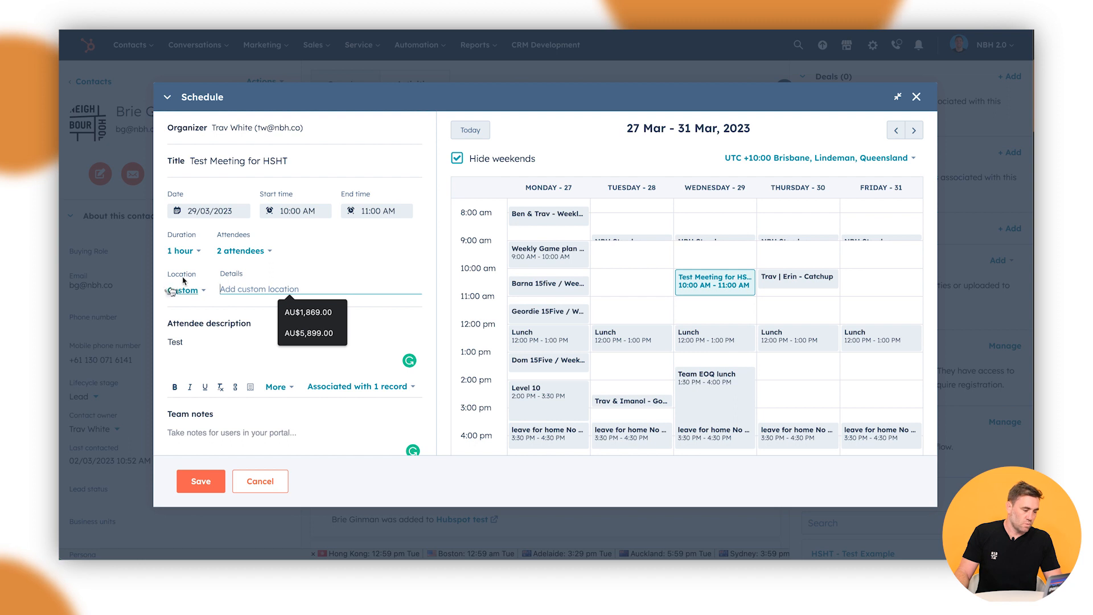
Step: Make the meeting in-person, enter its street address, and save it
{"action": "left_click", "coordinate": [183, 290]}
{"action": "left_click", "coordinate": [251, 285]}
{"action": "left_click", "coordinate": [274, 287]}
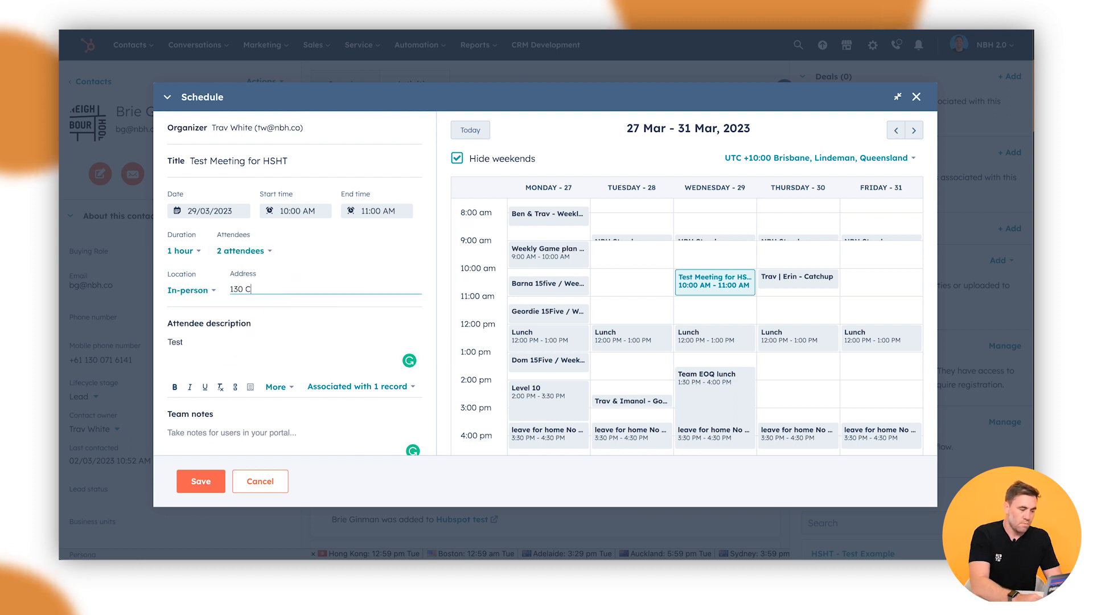
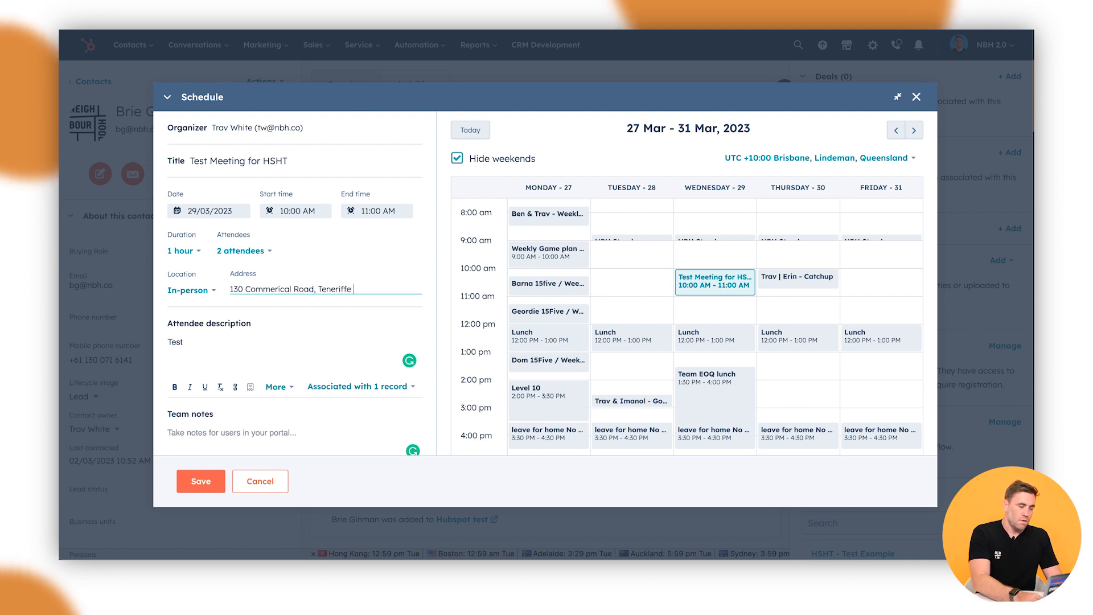
{"action": "left_click", "coordinate": [210, 481]}
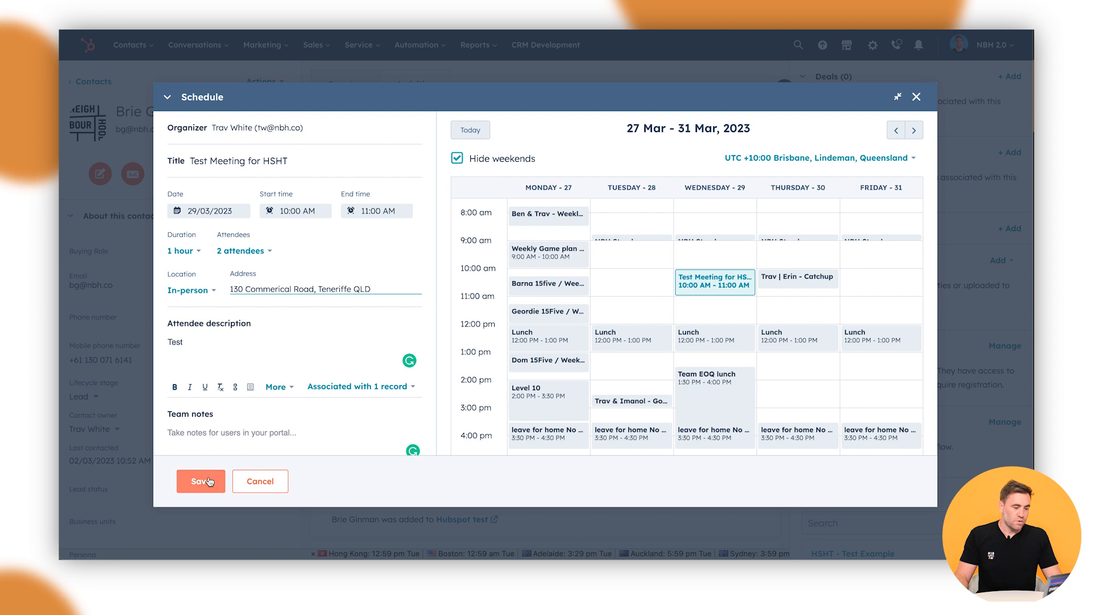
{"action": "left_click", "coordinate": [208, 482]}
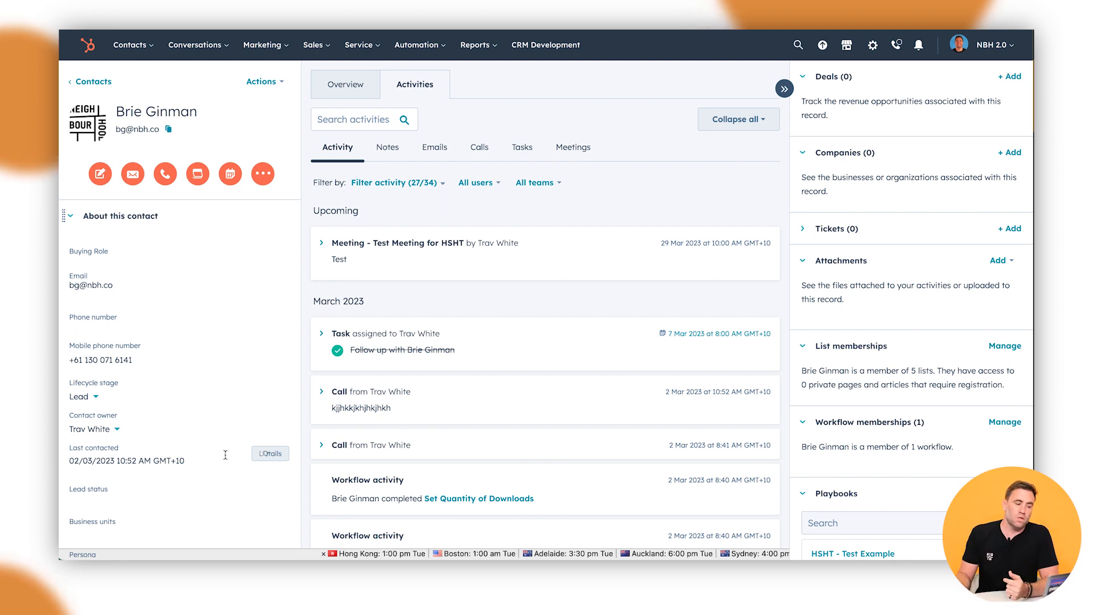
Step: Review the booked meeting's details on the timeline, then begin a new email to the contact
{"action": "left_click", "coordinate": [336, 245]}
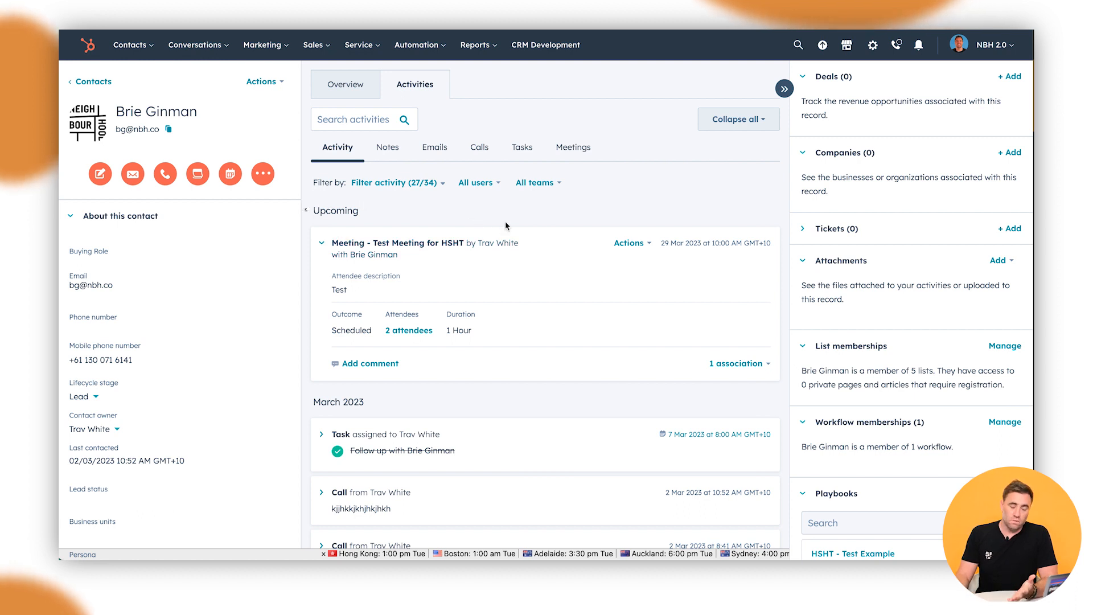
{"action": "left_click", "coordinate": [136, 177]}
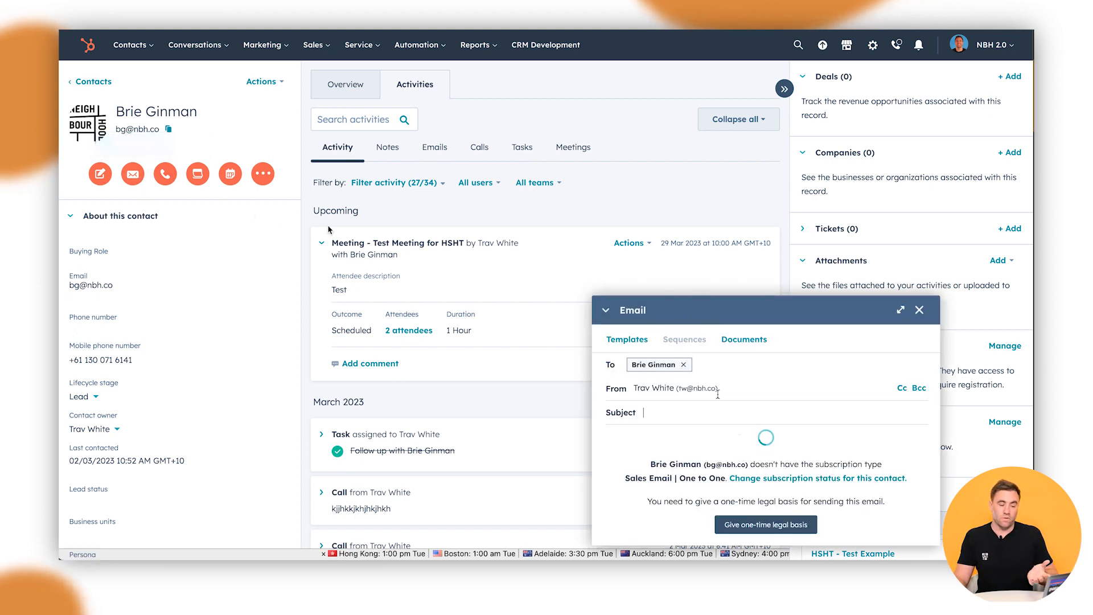
Step: Record a one-time 'Legitimate interest - client' legal basis with explanation 'Tes'
{"action": "left_click", "coordinate": [765, 524]}
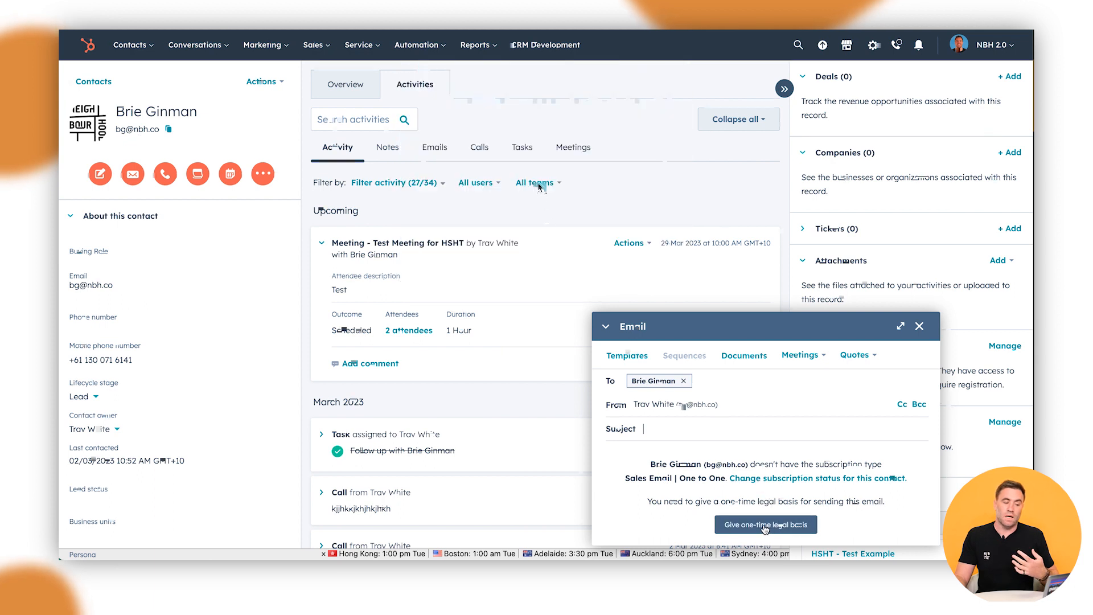
{"action": "left_click", "coordinate": [537, 170]}
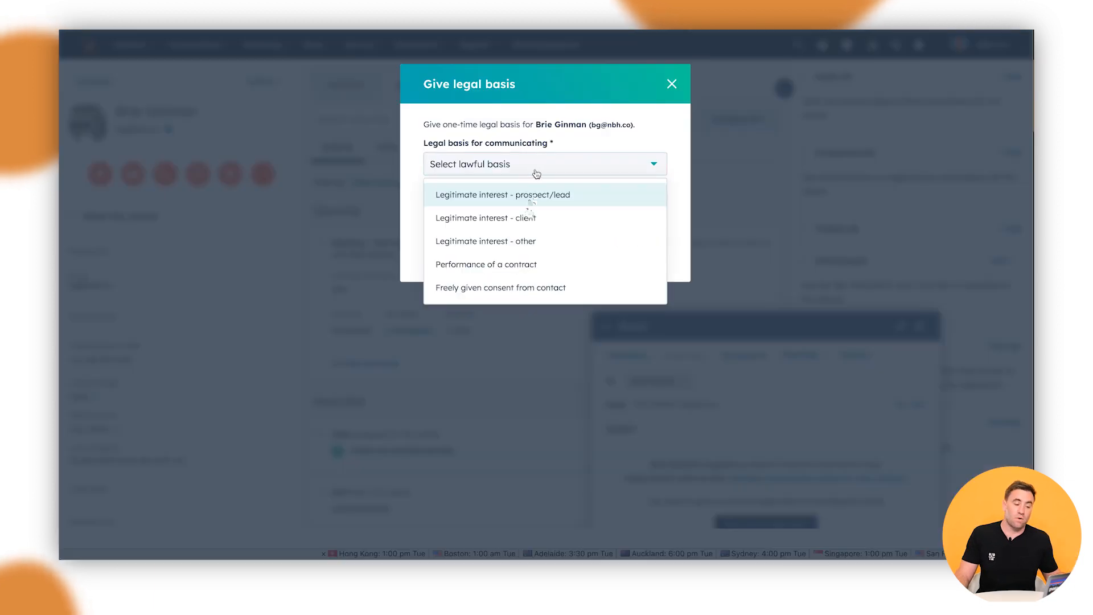
{"action": "left_click", "coordinate": [528, 218]}
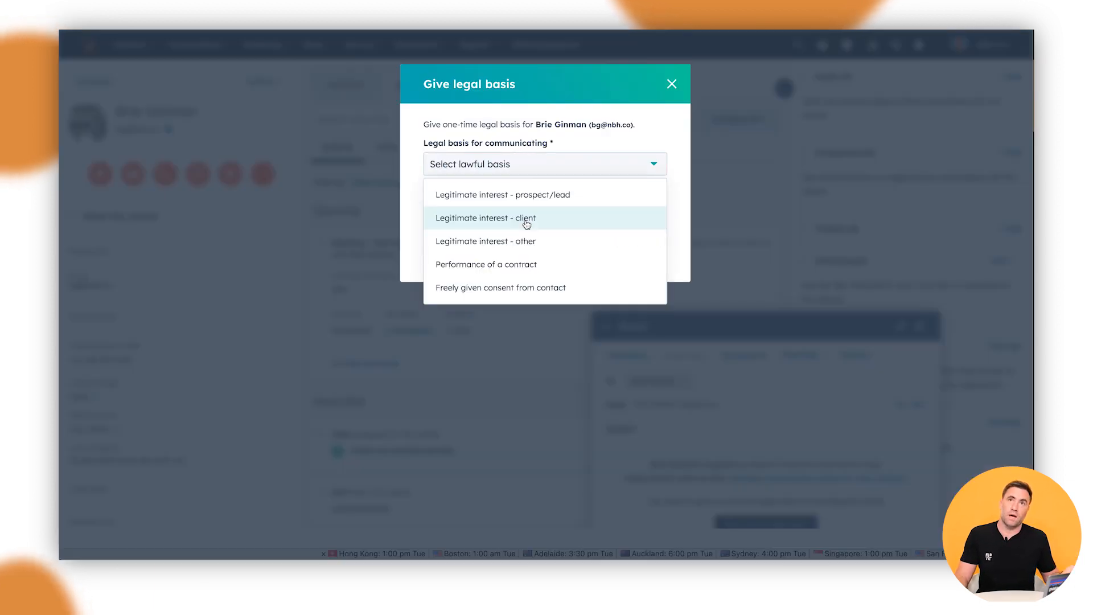
{"action": "left_click", "coordinate": [525, 219]}
{"action": "left_click", "coordinate": [525, 221]}
{"action": "type", "text": "Test"}
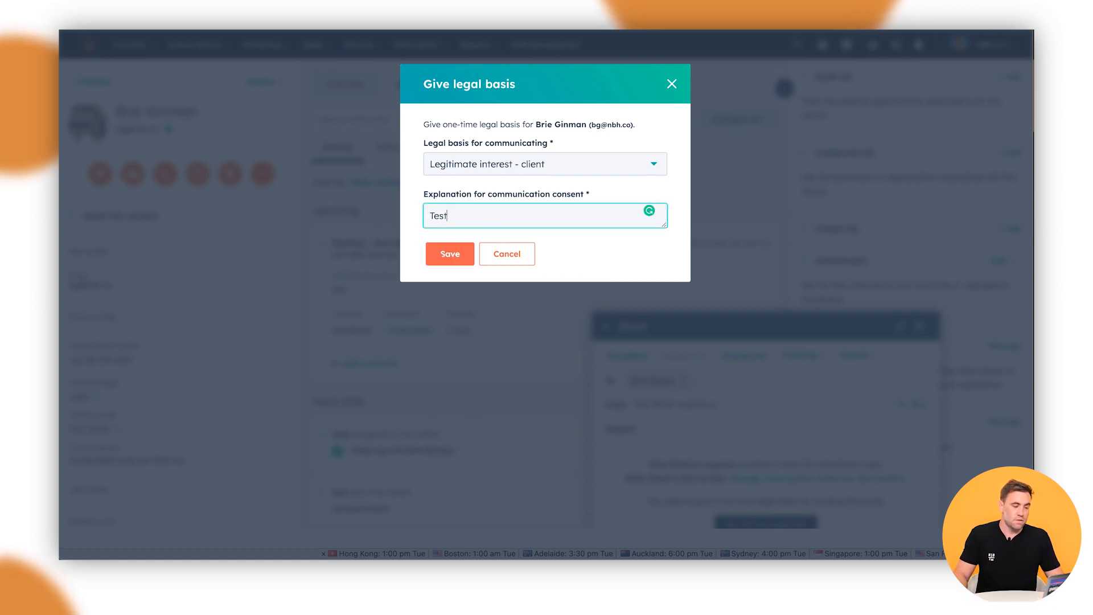
{"action": "left_click", "coordinate": [456, 257]}
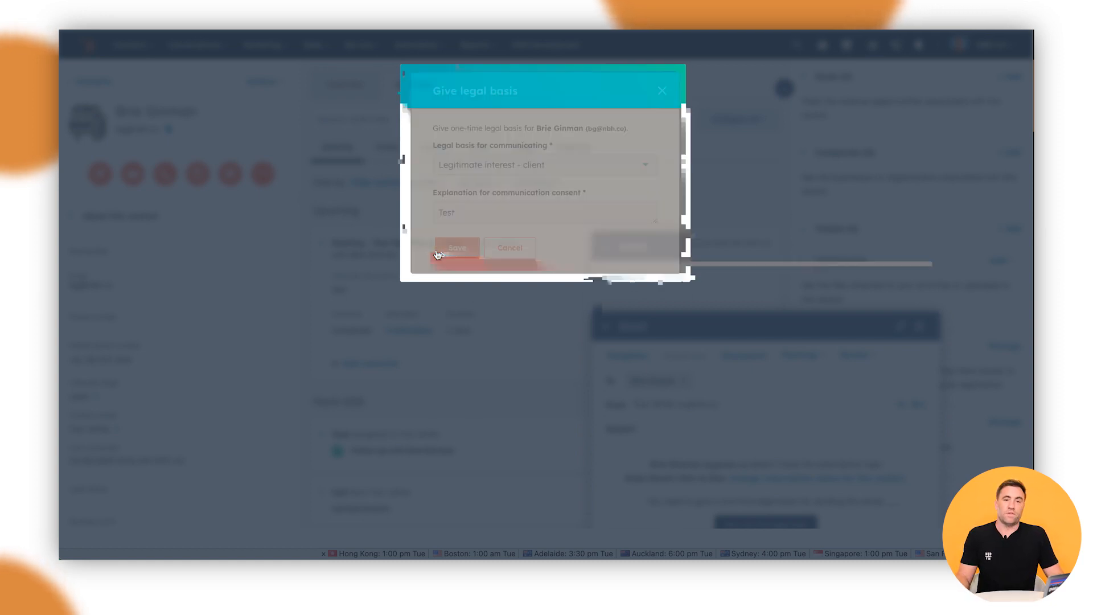
Step: Write the email with subject 'Test' and body 'Hey What time works best for you?'
{"action": "left_click", "coordinate": [662, 342]}
{"action": "type", "text": "Test"}
{"action": "key", "text": "Tab"}
{"action": "type", "text": "Hey What time works best for you?"}
{"action": "key", "text": "Return"}
{"action": "key", "text": "Return"}
Step: Insert the '60 min, 30 min, and 15 min meeting' booking link below the question
{"action": "left_click", "coordinate": [814, 256]}
{"action": "left_click", "coordinate": [802, 322]}
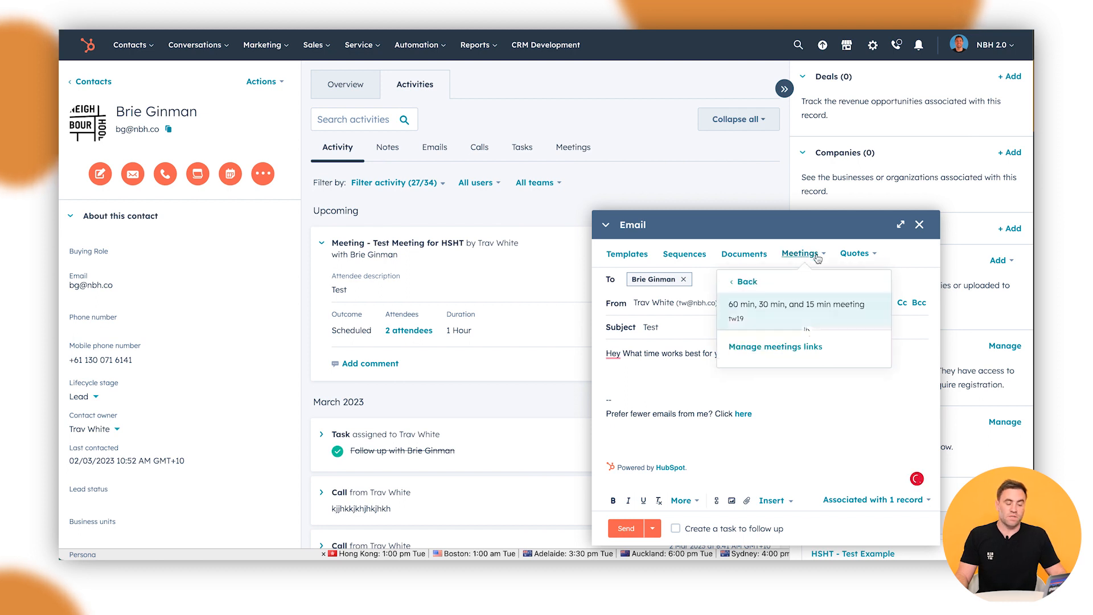
{"action": "left_click", "coordinate": [782, 312]}
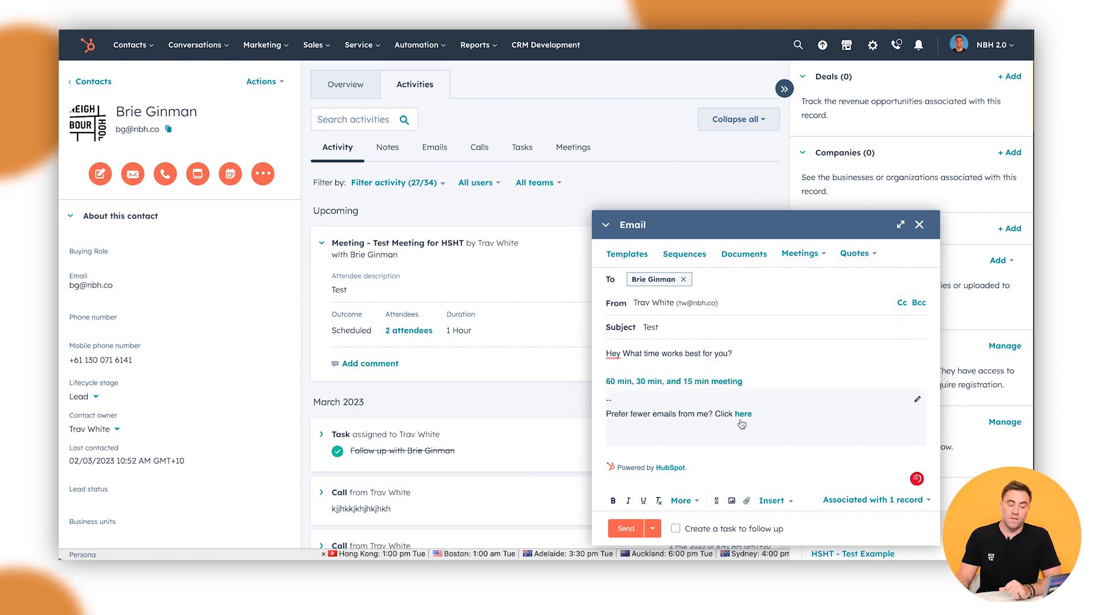